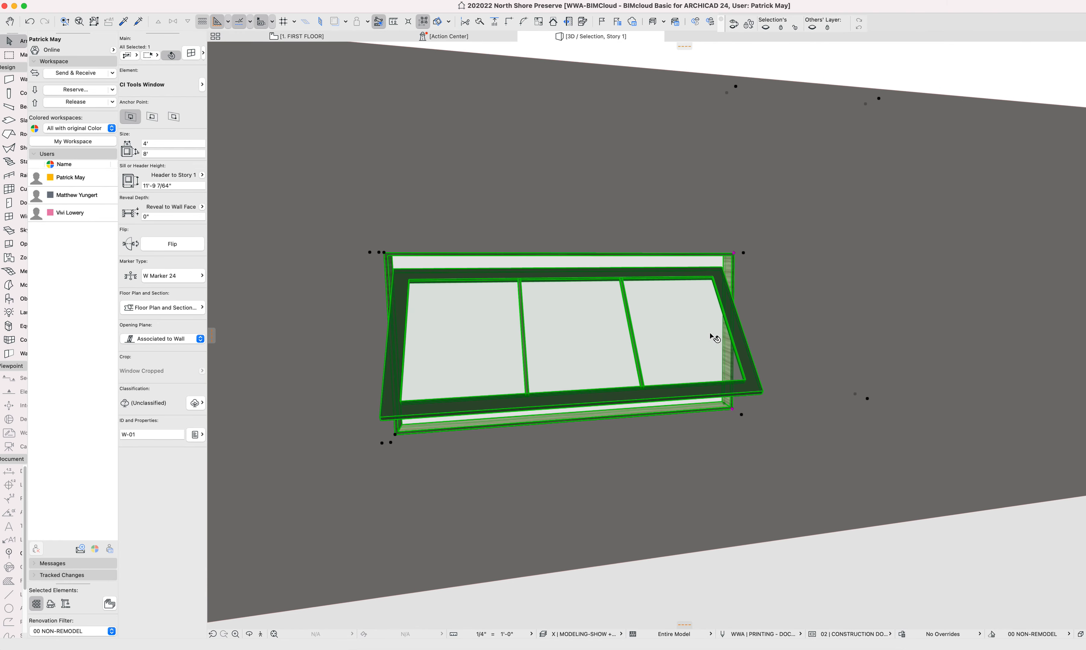
Step: Examine the open awning-style window in 3D from both sides and straight on
{"action": "middle_click_drag", "start_coordinate": [637, 335], "coordinate": [707, 316], "text": "shift"}
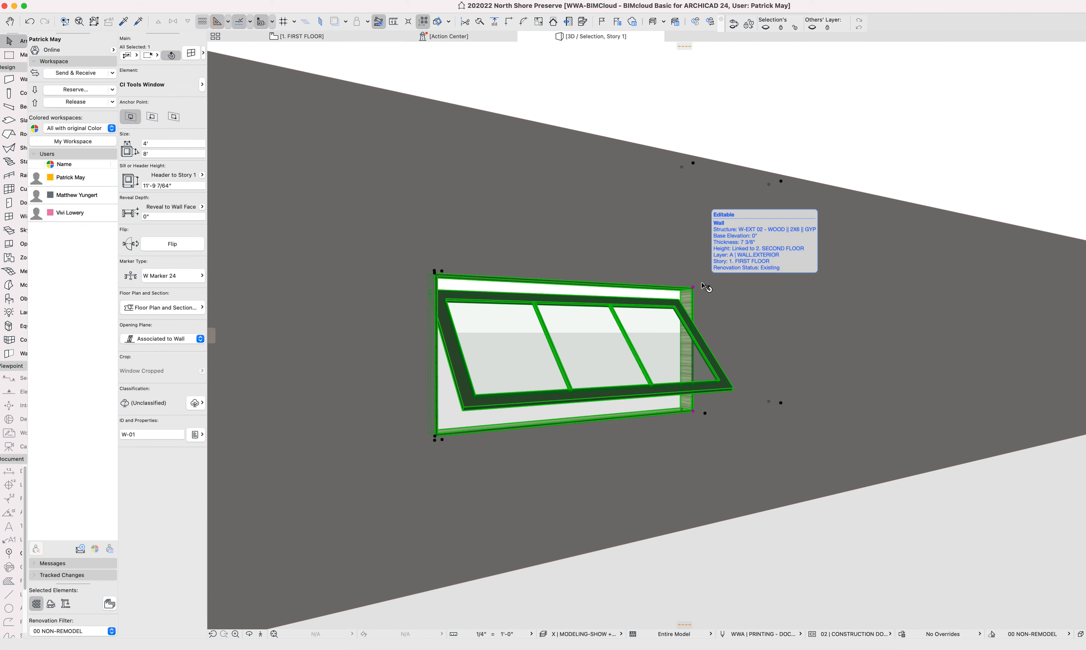
{"action": "middle_click_drag", "start_coordinate": [679, 290], "coordinate": [840, 399], "text": "shift"}
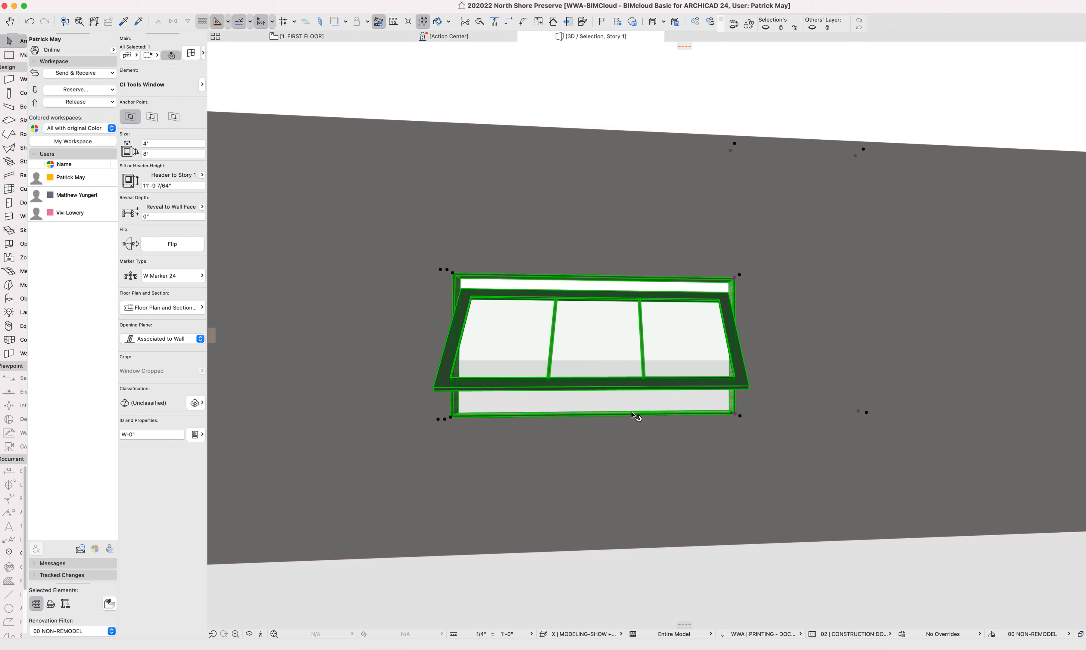
{"action": "middle_click_drag", "start_coordinate": [631, 409], "coordinate": [560, 416], "text": "shift"}
{"action": "key", "text": "Escape"}
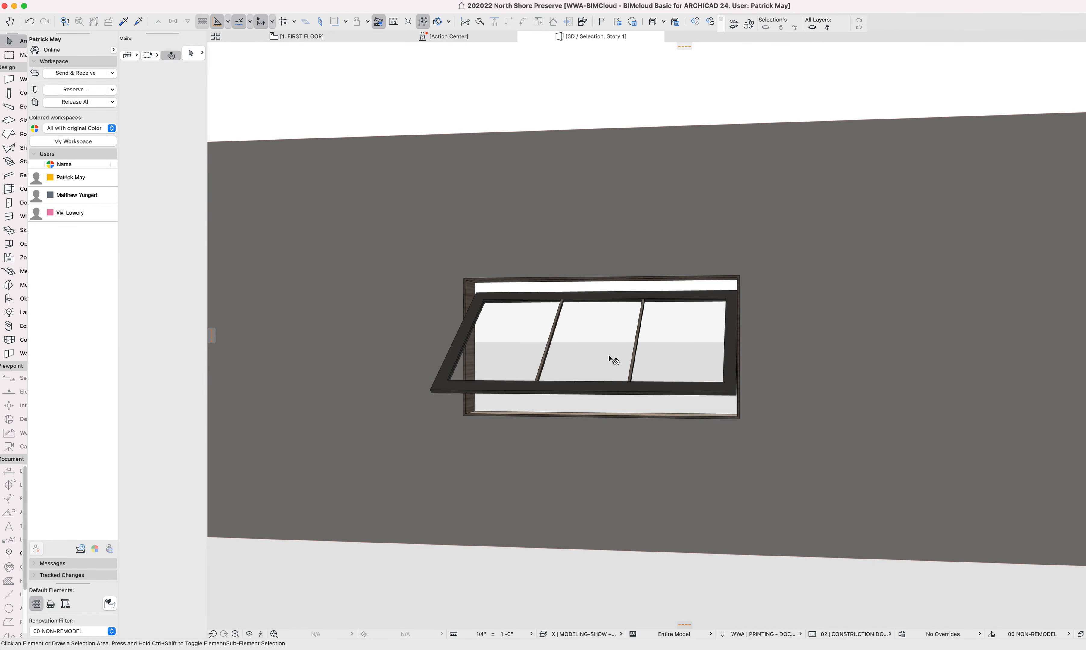
Step: Show window W-01 in the first floor plan and change the pen set to WWA | DRAFTING
{"action": "key", "text": "F2"}
{"action": "scroll", "coordinate": [617, 412], "scroll_direction": "down", "scroll_amount": 2}
{"action": "scroll", "coordinate": [685, 401], "scroll_direction": "down", "scroll_amount": 4}
{"action": "scroll", "coordinate": [450, 401], "scroll_direction": "up", "scroll_amount": 9}
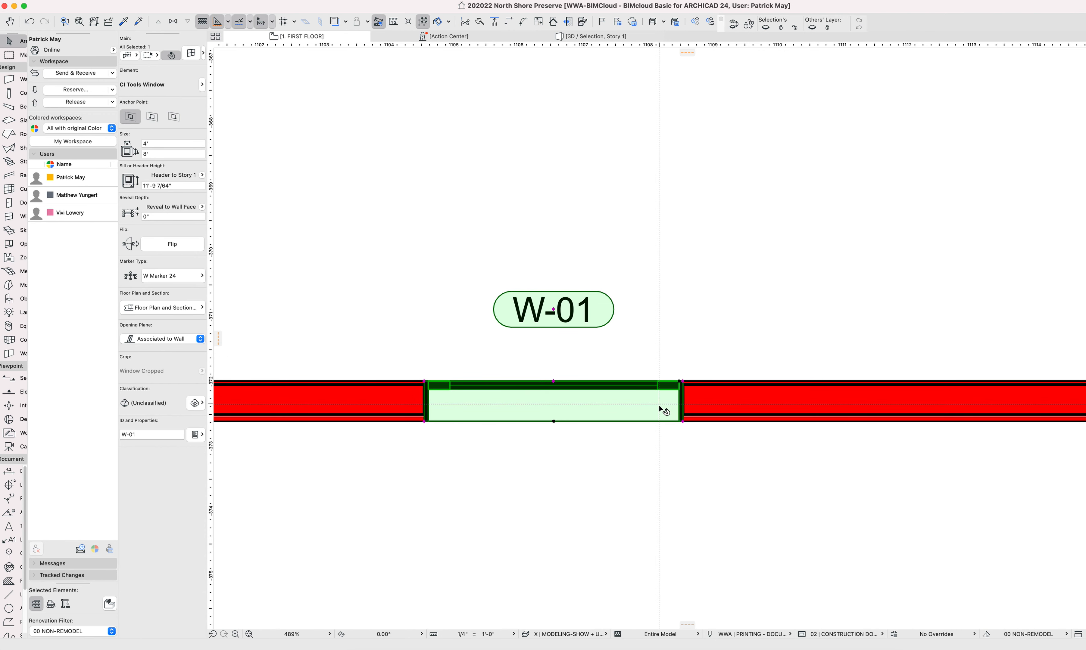
{"action": "left_click", "coordinate": [739, 636]}
{"action": "left_click", "coordinate": [849, 613]}
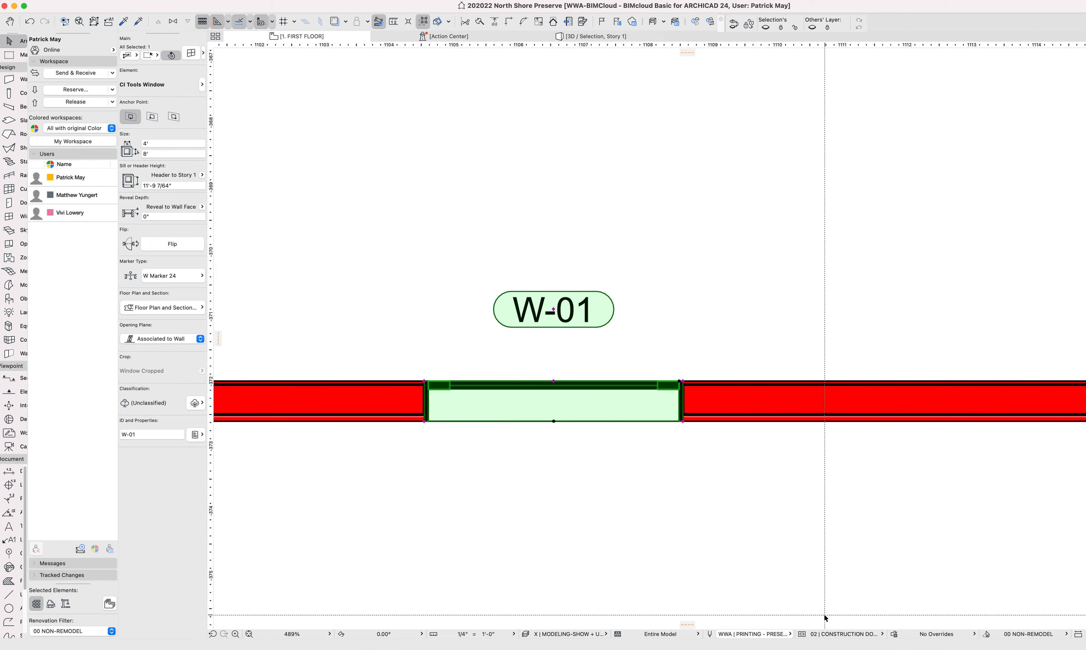
{"action": "left_click", "coordinate": [773, 635]}
{"action": "left_click", "coordinate": [839, 597]}
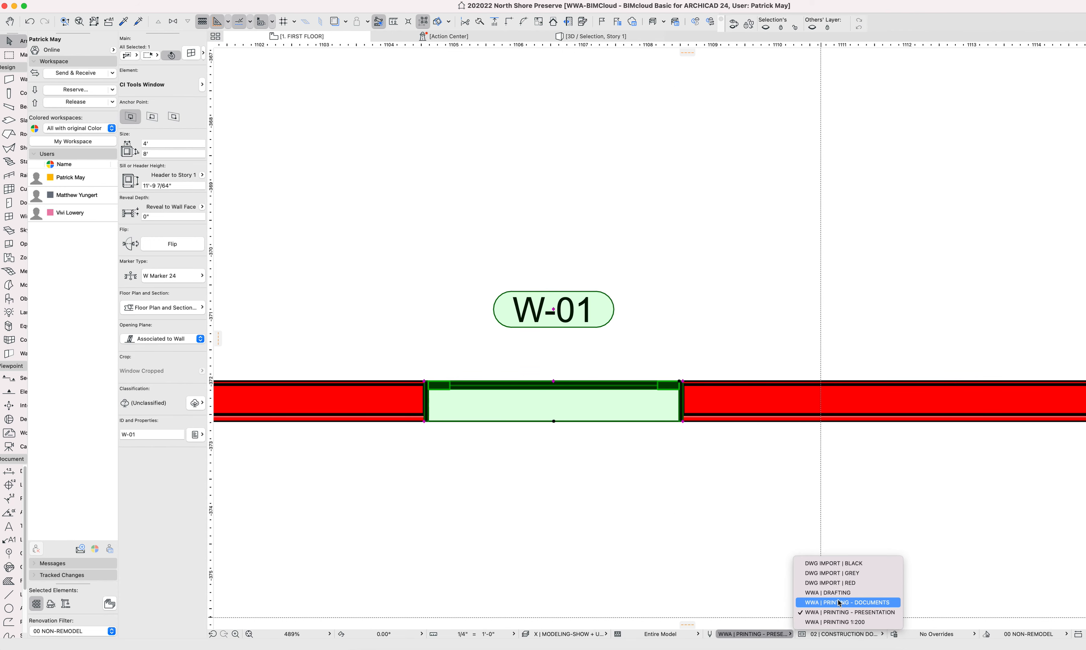
{"action": "left_click", "coordinate": [512, 433]}
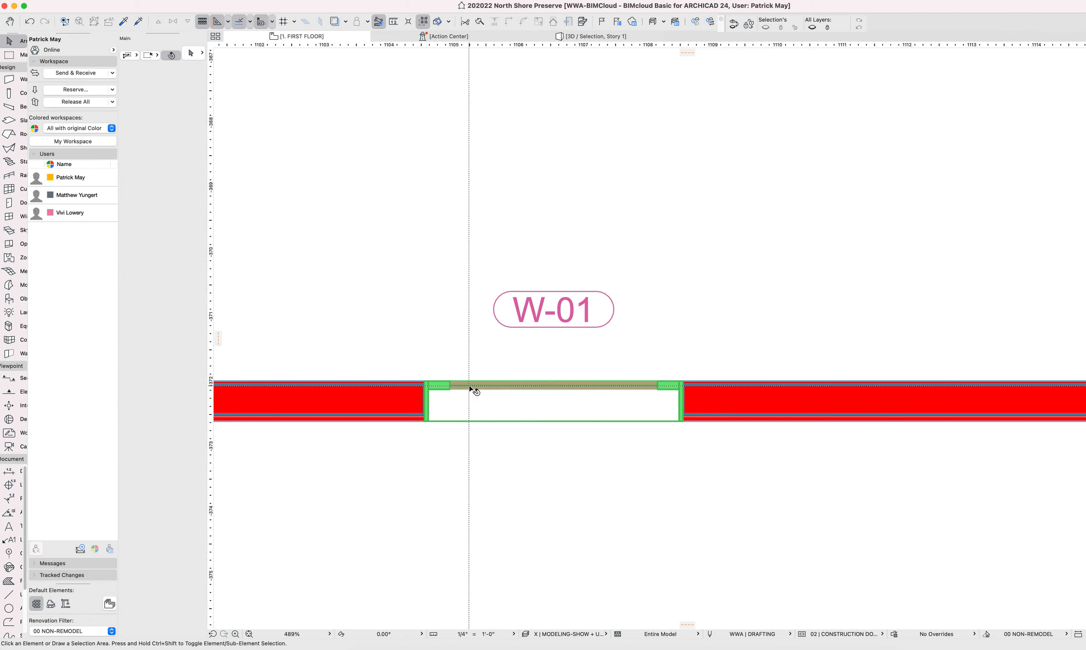
Step: Try a plan-view hinged opening angle in window W-01's Display Options, and undo the change
{"action": "scroll", "coordinate": [471, 386], "scroll_direction": "up", "scroll_amount": 5}
{"action": "scroll", "coordinate": [935, 428], "scroll_direction": "right", "scroll_amount": 2}
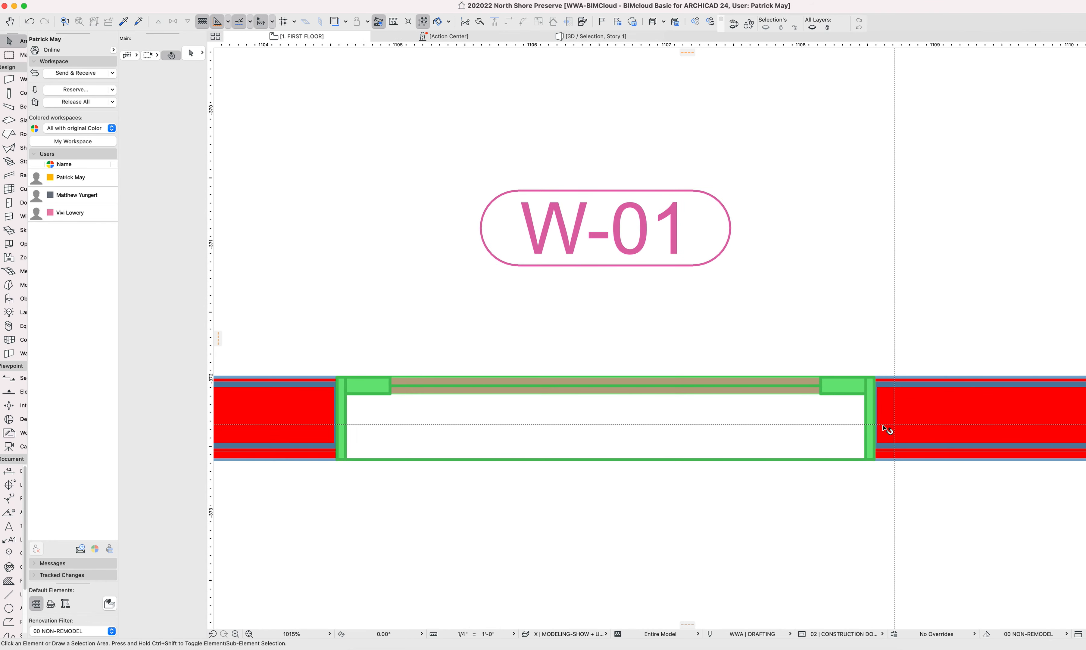
{"action": "left_click", "coordinate": [448, 407]}
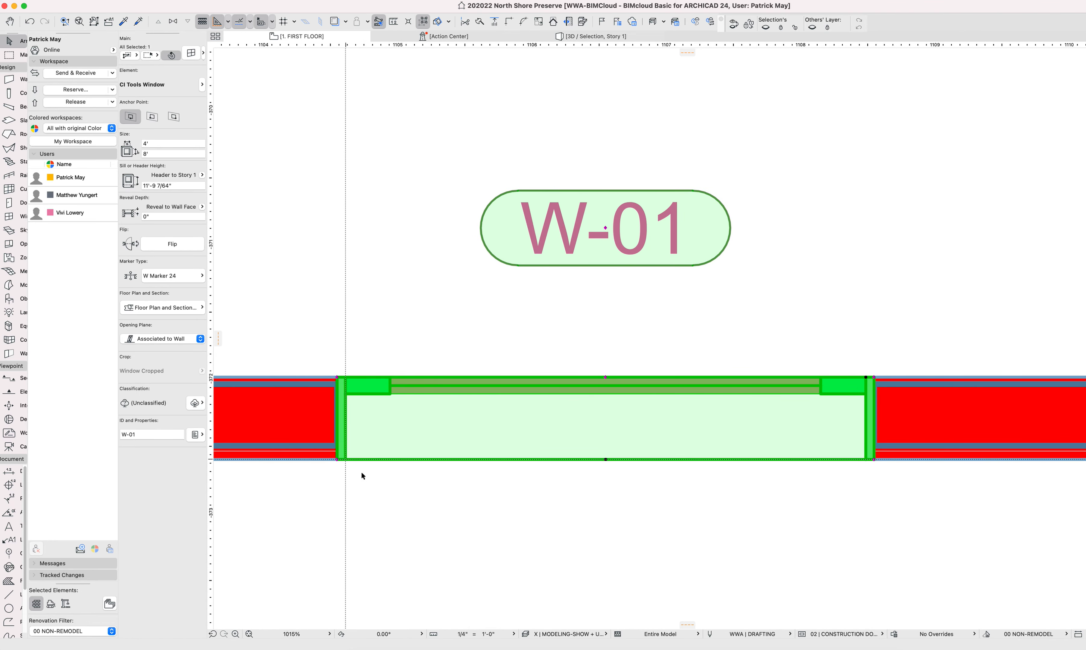
{"action": "scroll", "coordinate": [792, 448], "scroll_direction": "right", "scroll_amount": 5}
{"action": "scroll", "coordinate": [582, 421], "scroll_direction": "left", "scroll_amount": 2}
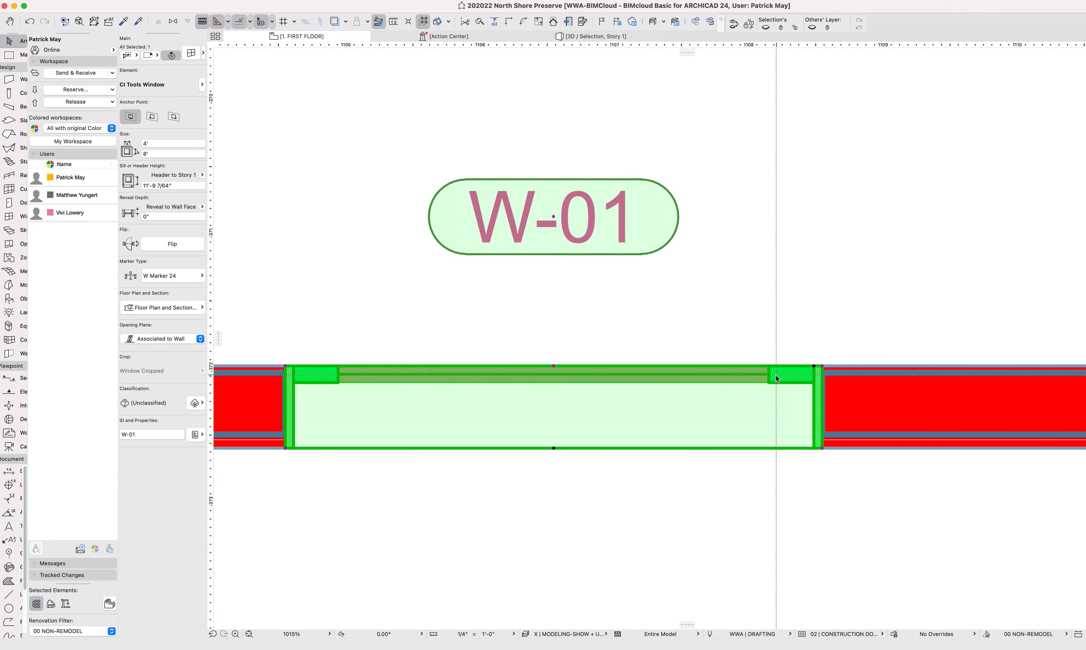
{"action": "double_click", "coordinate": [771, 395]}
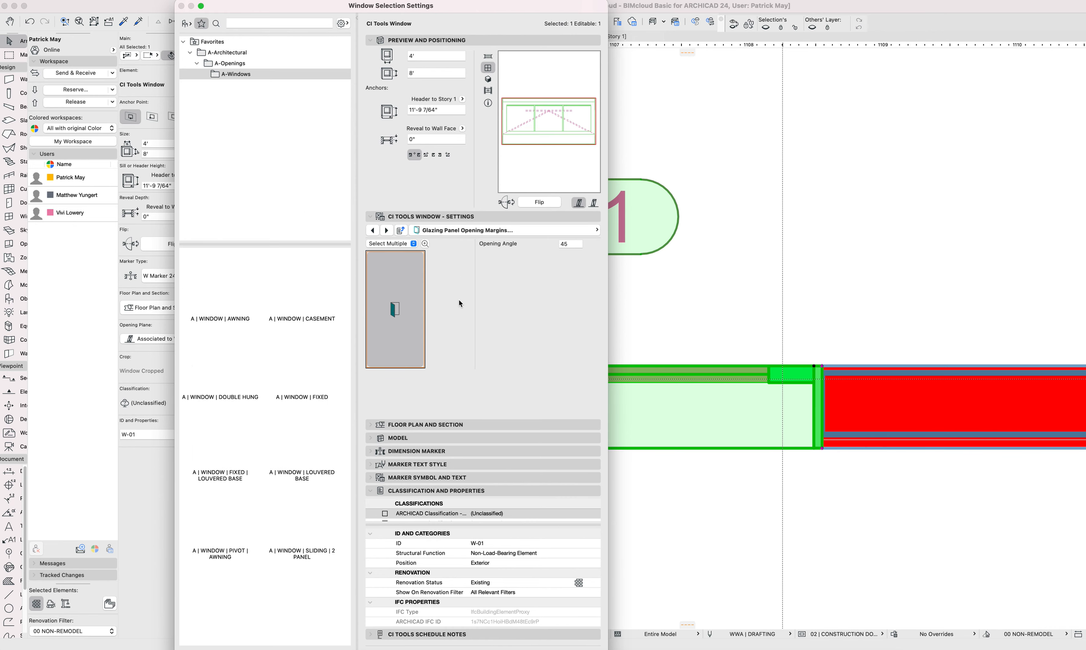
{"action": "left_click", "coordinate": [477, 232]}
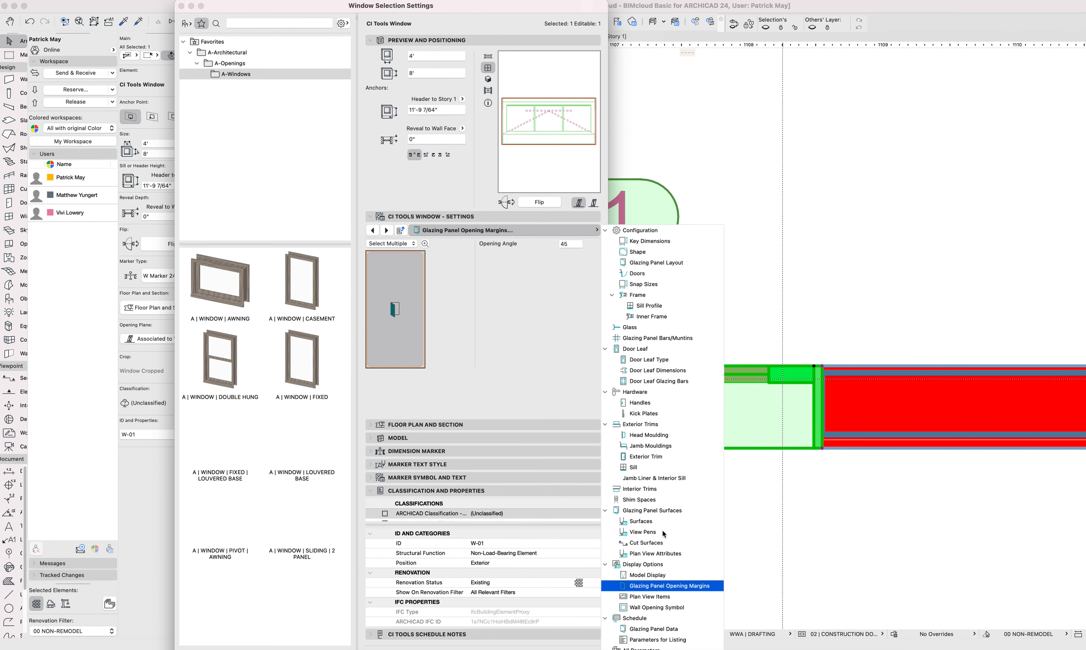
{"action": "left_click", "coordinate": [641, 565]}
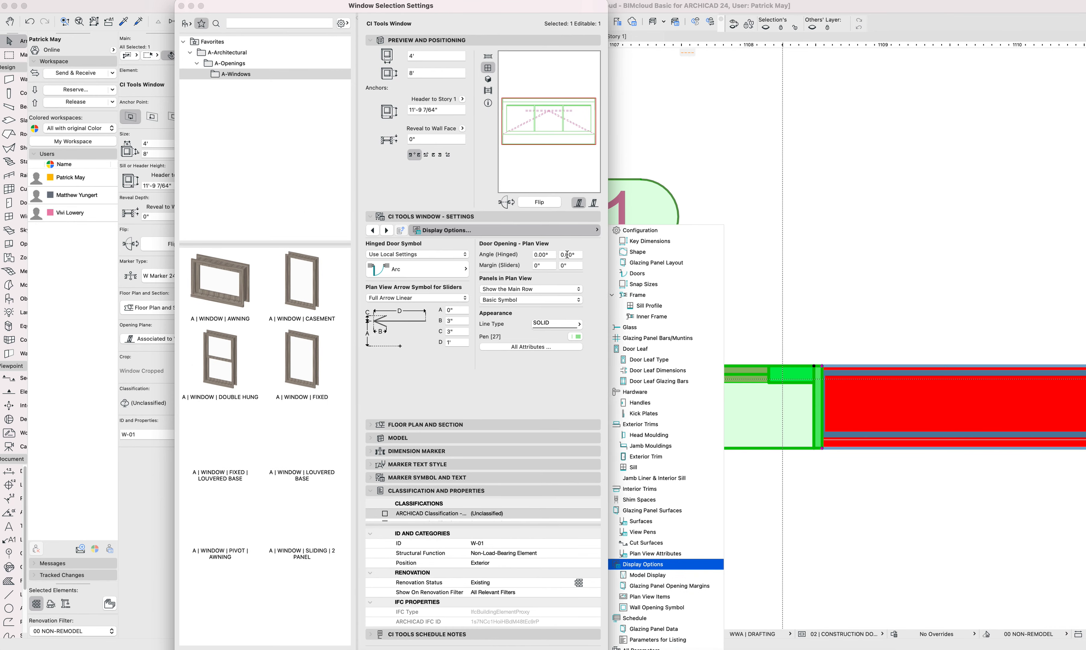
{"action": "key", "text": "Tab"}
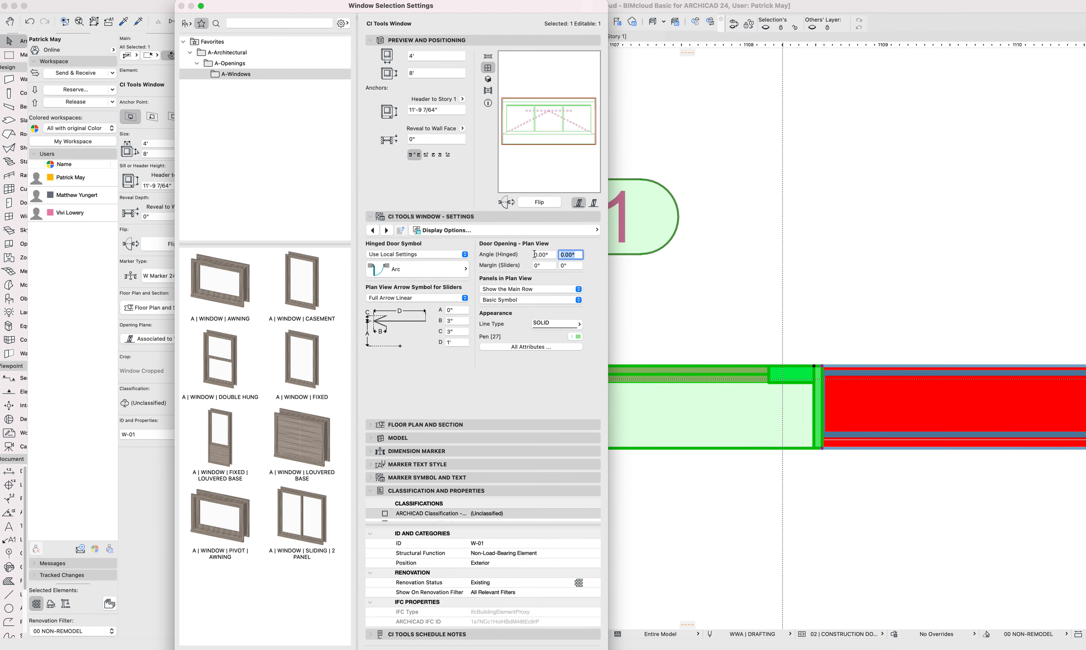
{"action": "key", "text": "Return"}
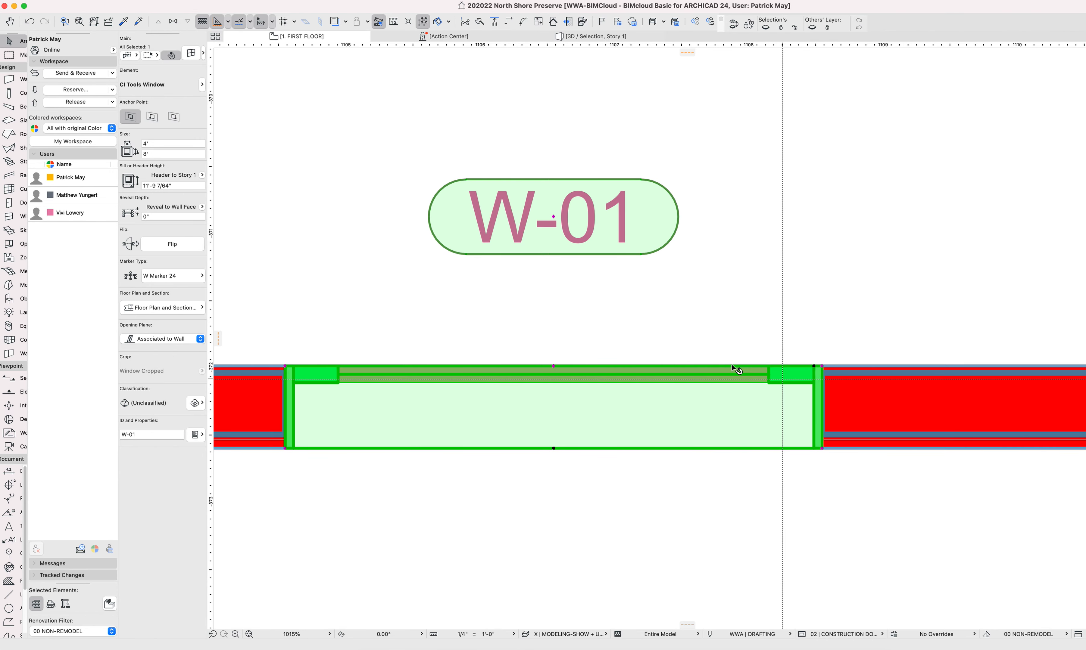
{"action": "scroll", "coordinate": [737, 370], "scroll_direction": "down", "scroll_amount": 5}
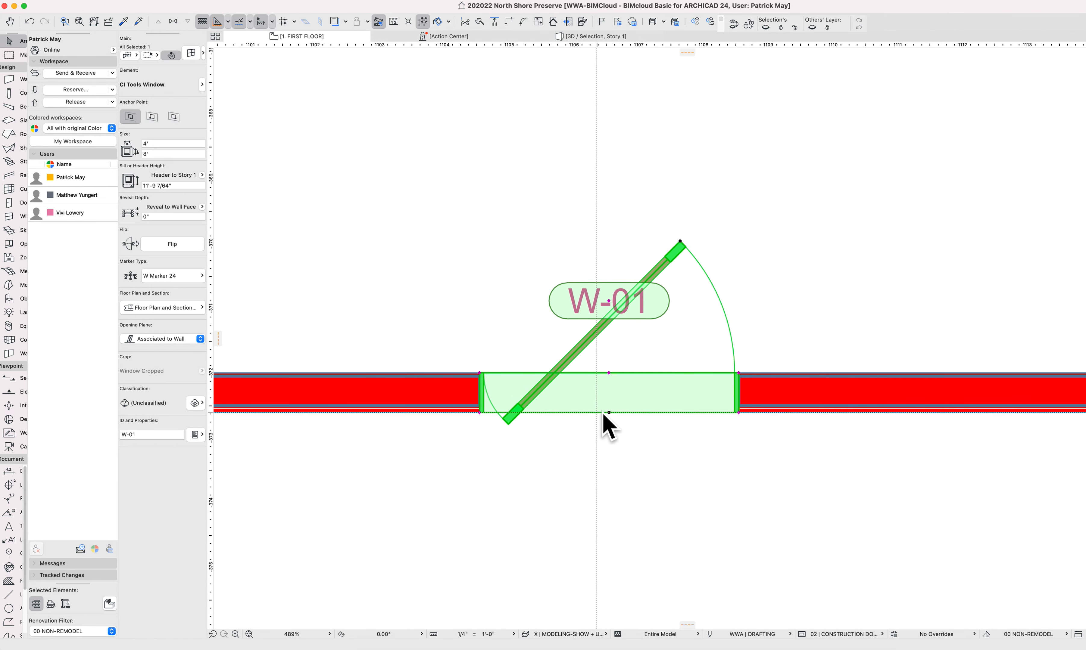
{"action": "key", "text": "super+z"}
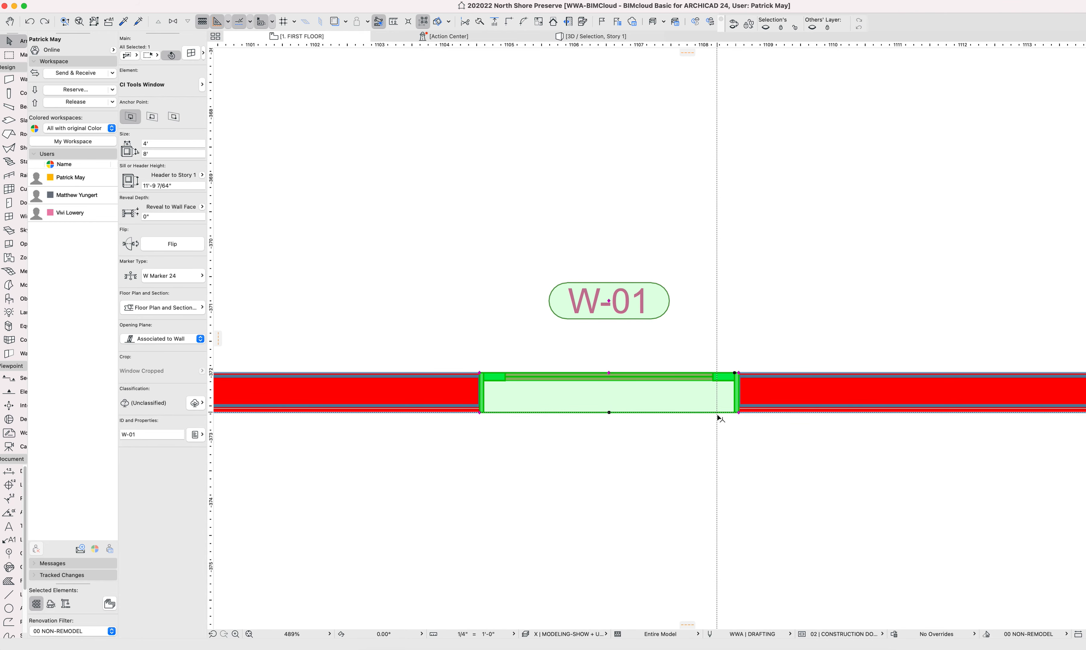
Step: Return to the 3D view and open window W-01's selection settings at the Glazing Panel Layout page
{"action": "key", "text": "F5"}
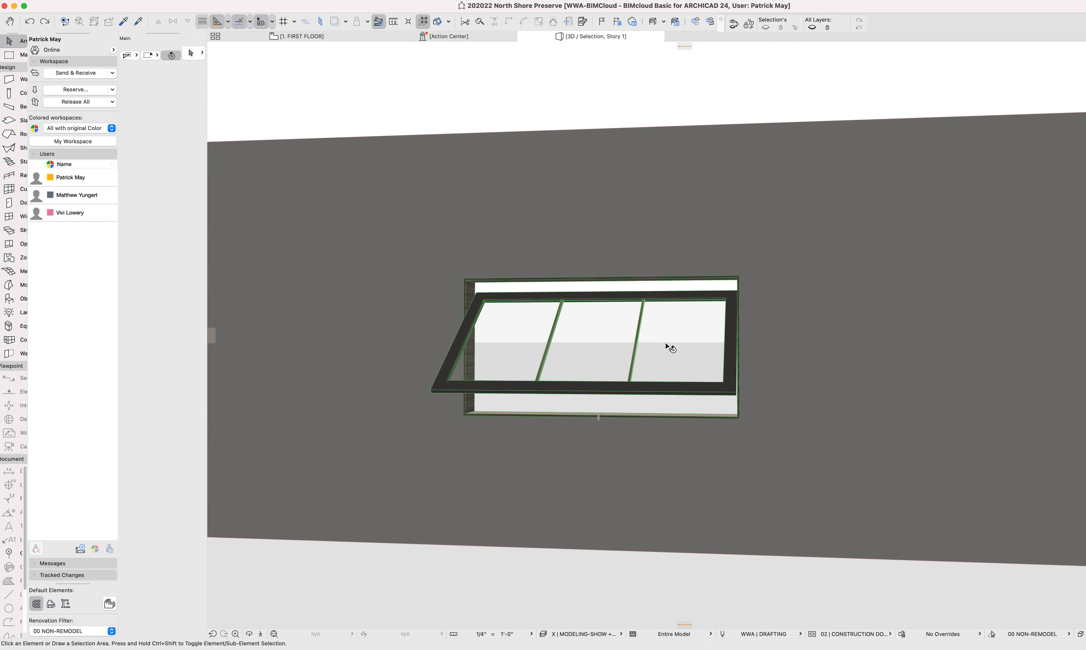
{"action": "left_click", "coordinate": [730, 351]}
{"action": "middle_click_drag", "start_coordinate": [745, 352], "coordinate": [654, 327], "text": "shift"}
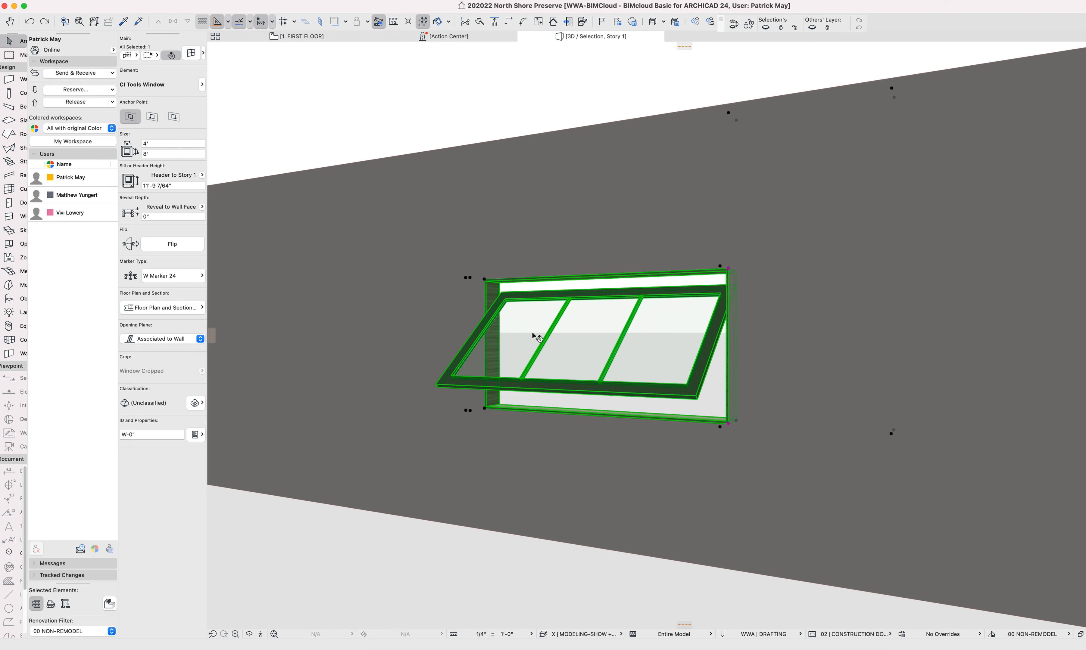
{"action": "double_click", "coordinate": [570, 339]}
{"action": "left_click_drag", "start_coordinate": [468, 12], "coordinate": [443, 12]}
{"action": "left_click", "coordinate": [482, 231]}
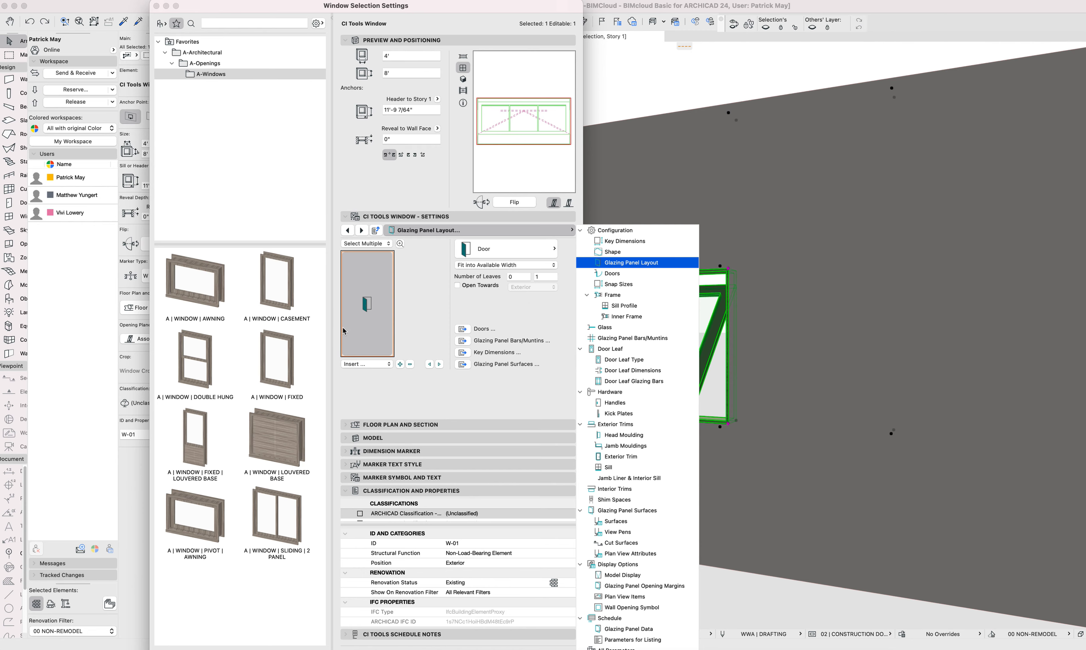
{"action": "left_click", "coordinate": [205, 289]}
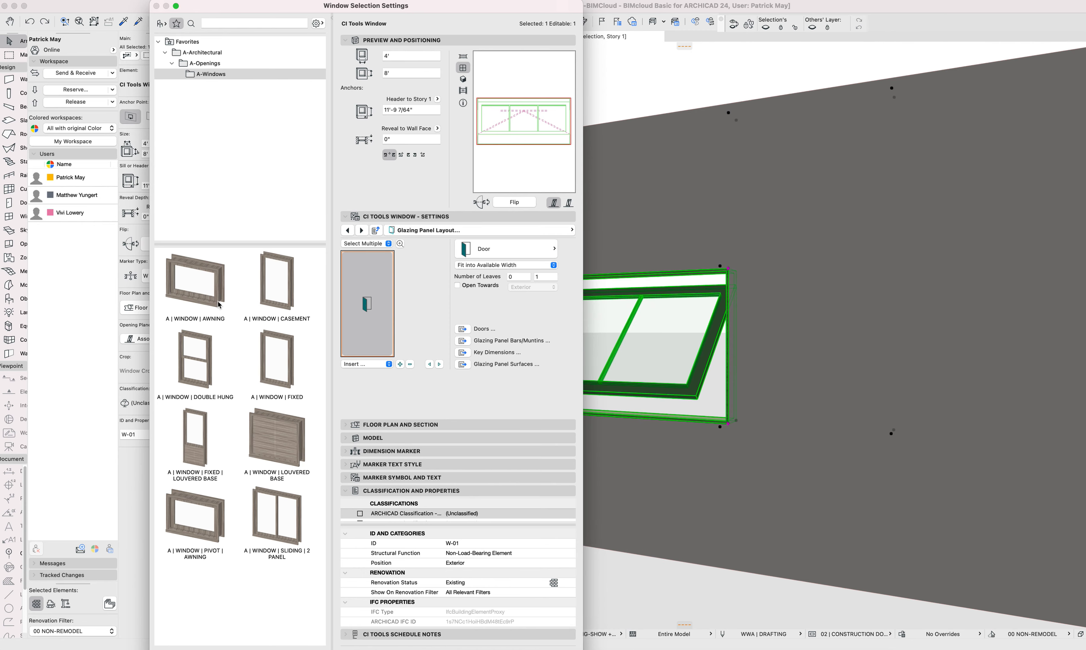
Step: Review the available glazing panel types and keep the Door type
{"action": "left_click", "coordinate": [436, 232]}
{"action": "left_click", "coordinate": [498, 251]}
{"action": "left_click", "coordinate": [498, 251]}
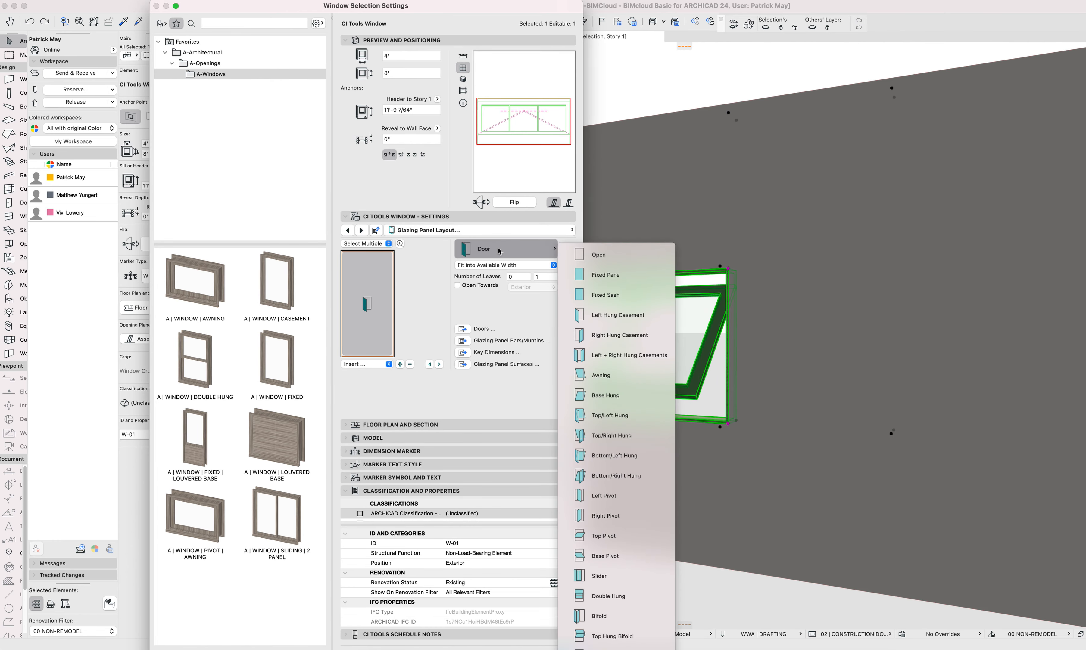
{"action": "scroll", "coordinate": [579, 474], "scroll_direction": "down", "scroll_amount": 3}
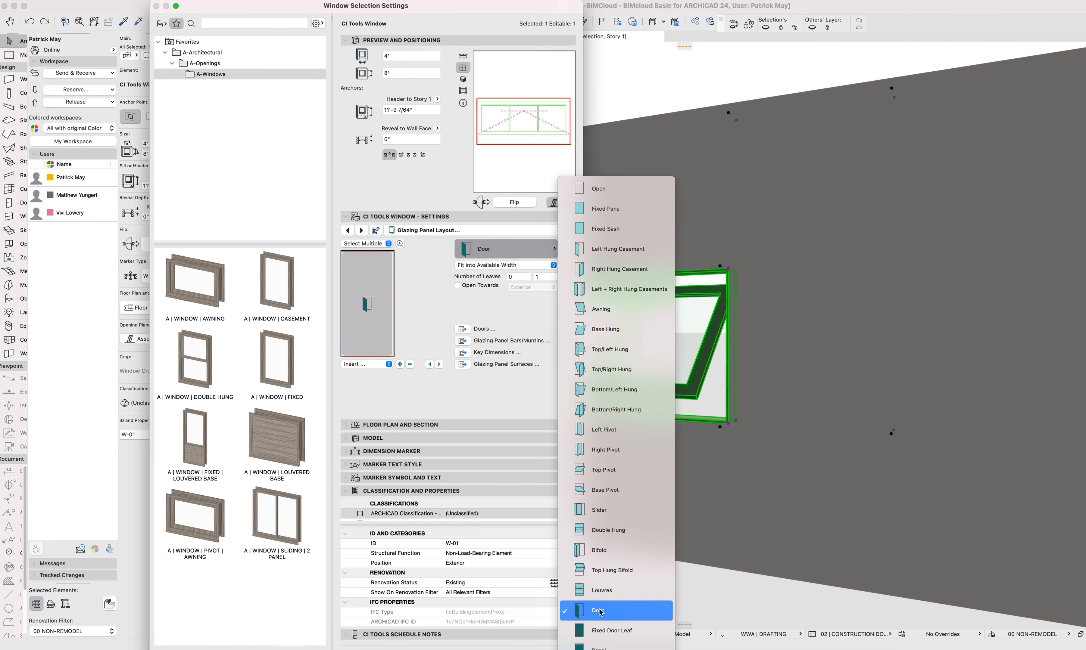
{"action": "left_click", "coordinate": [433, 359]}
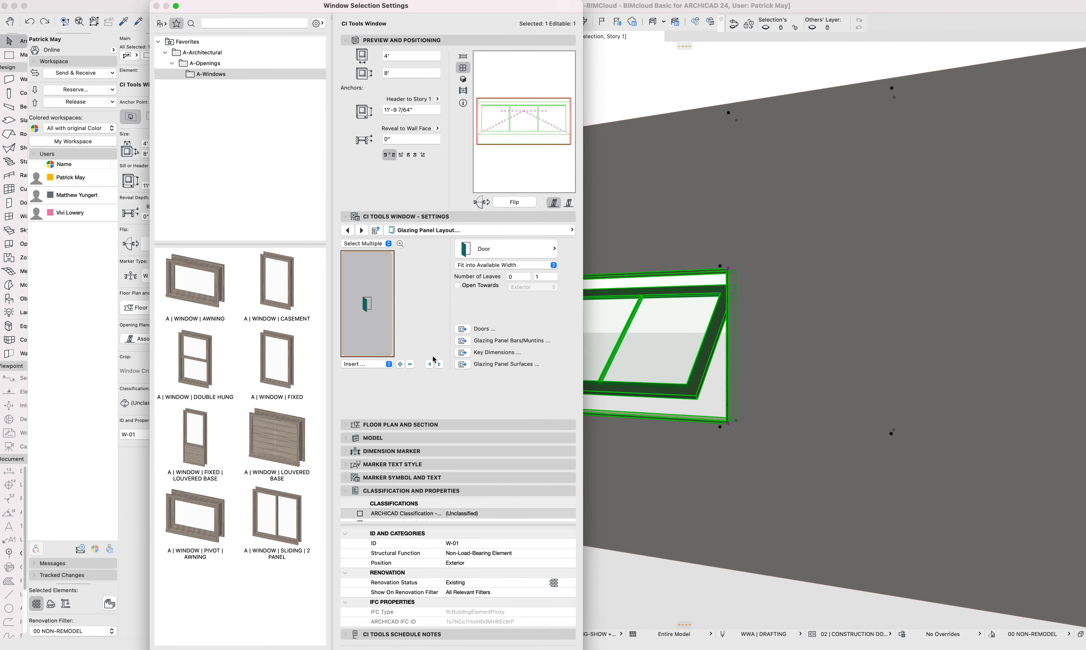
Step: In the window's Doors settings, set distance A of the single-swing leaf to 6"
{"action": "left_click", "coordinate": [427, 233]}
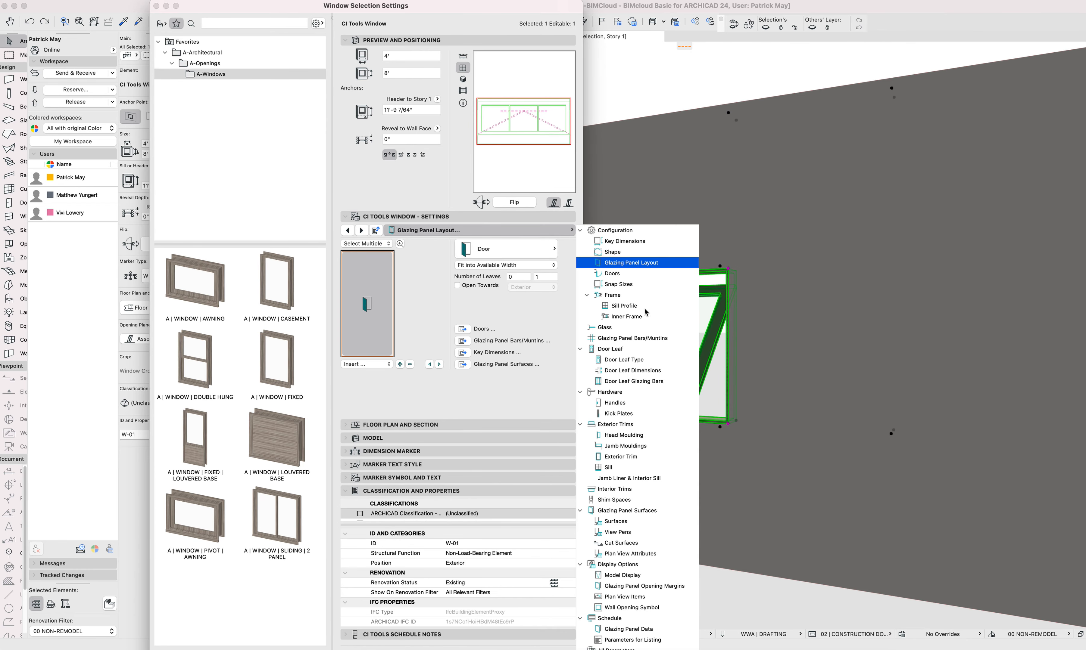
{"action": "left_click", "coordinate": [613, 274]}
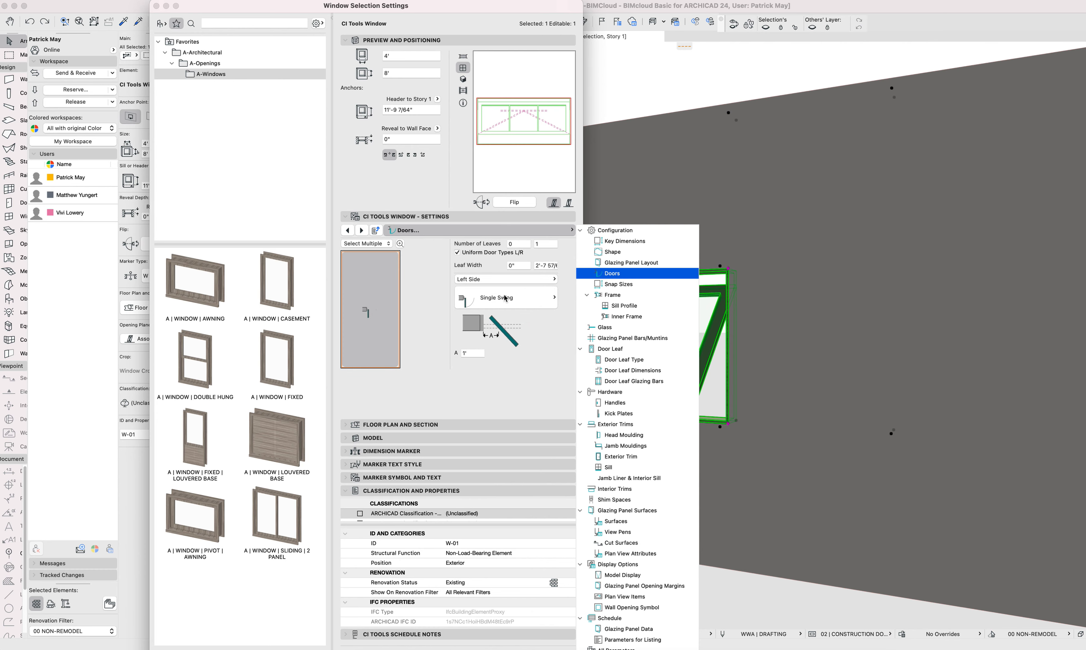
{"action": "left_click", "coordinate": [476, 353]}
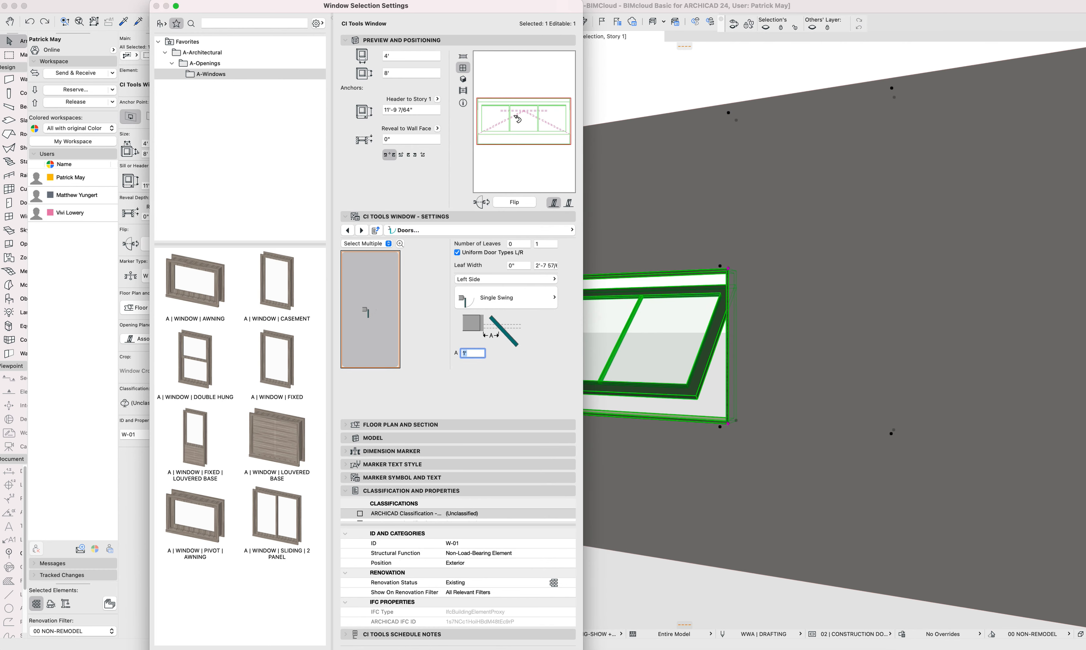
{"action": "left_click", "coordinate": [387, 56]}
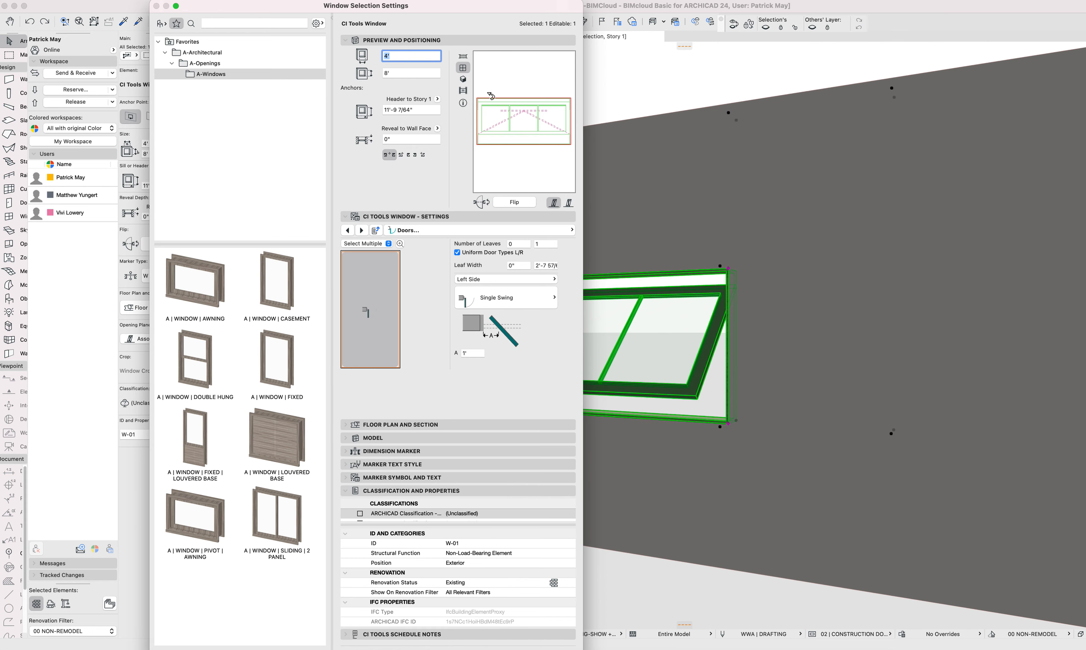
{"action": "left_click", "coordinate": [476, 353]}
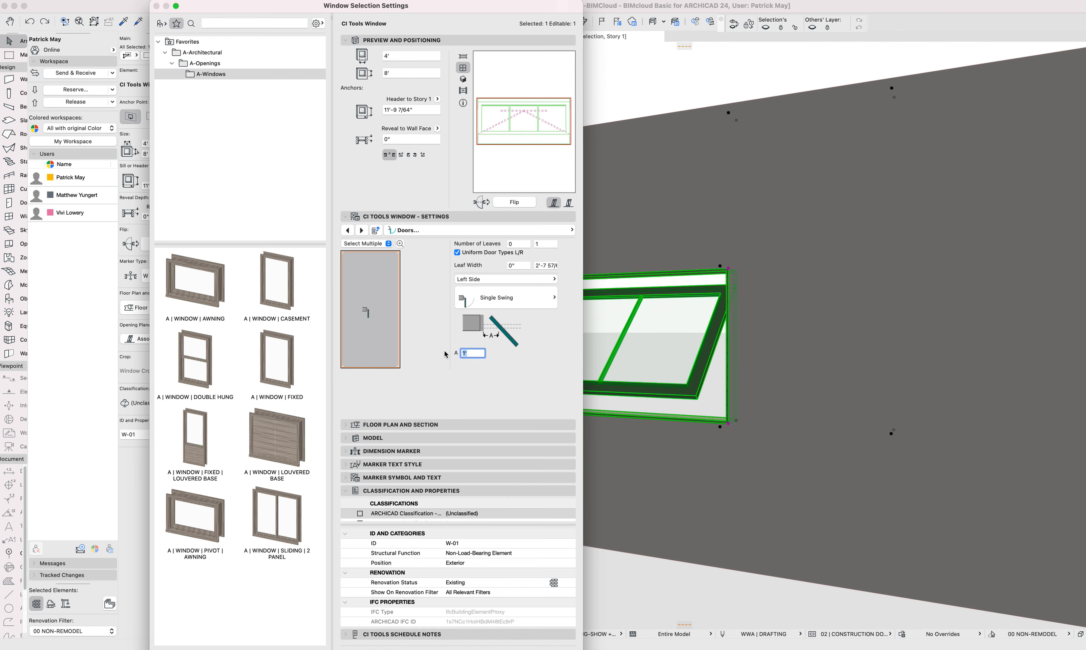
{"action": "type", "text": ".5"}
{"action": "key", "text": "Return"}
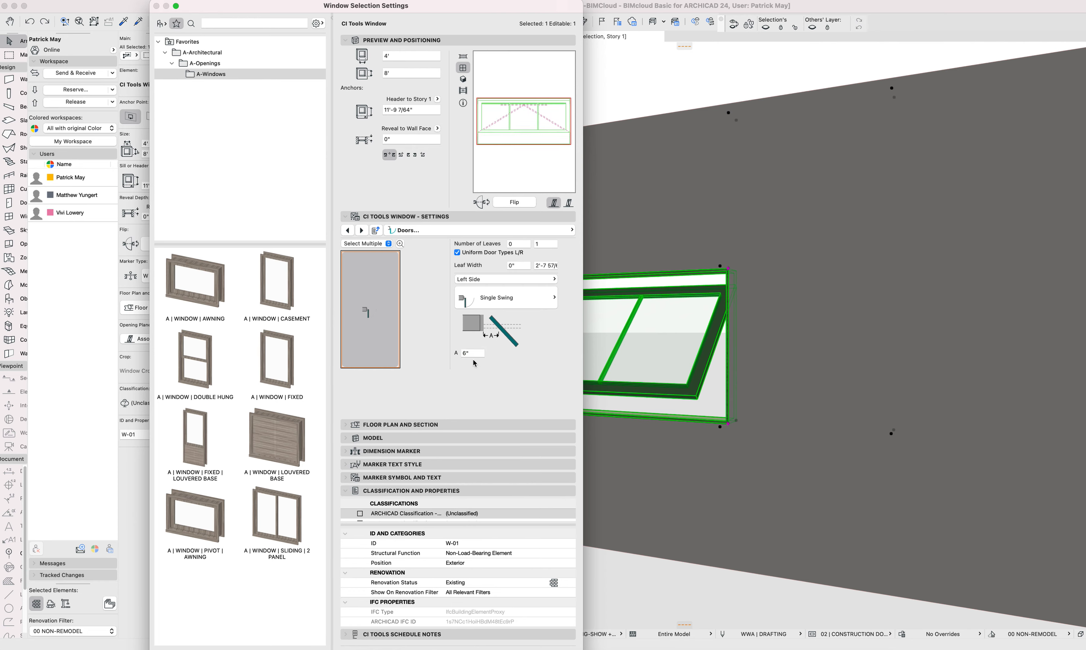
{"action": "left_click", "coordinate": [468, 352]}
Step: Review the window's Door Leaf, Door Leaf Type and Exterior Trims settings
{"action": "left_click", "coordinate": [480, 230]}
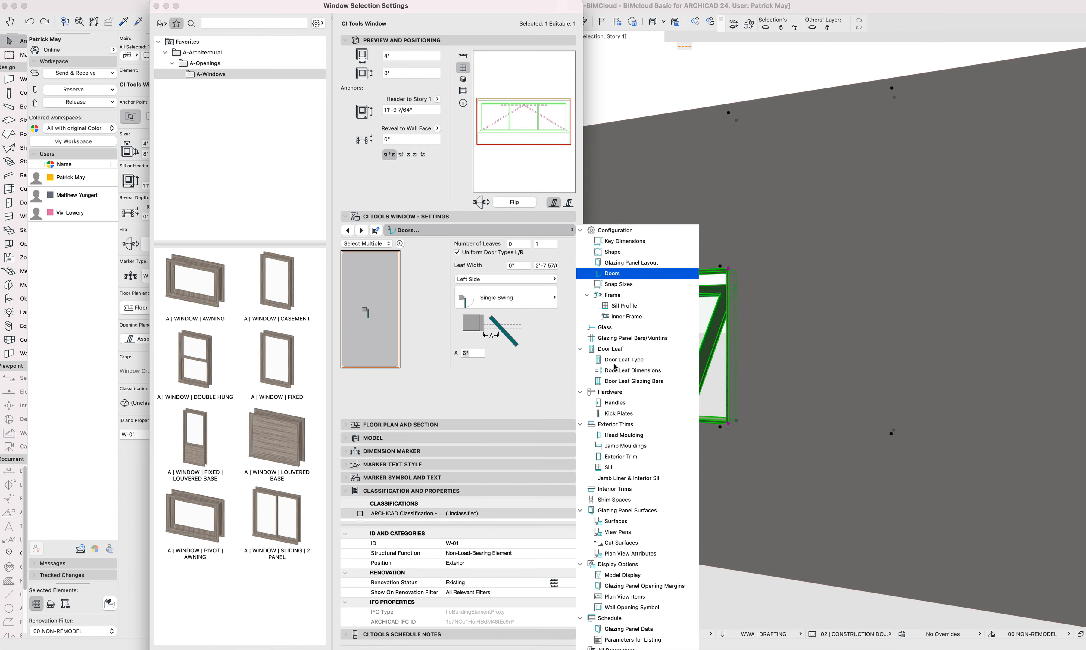
{"action": "left_click", "coordinate": [607, 349]}
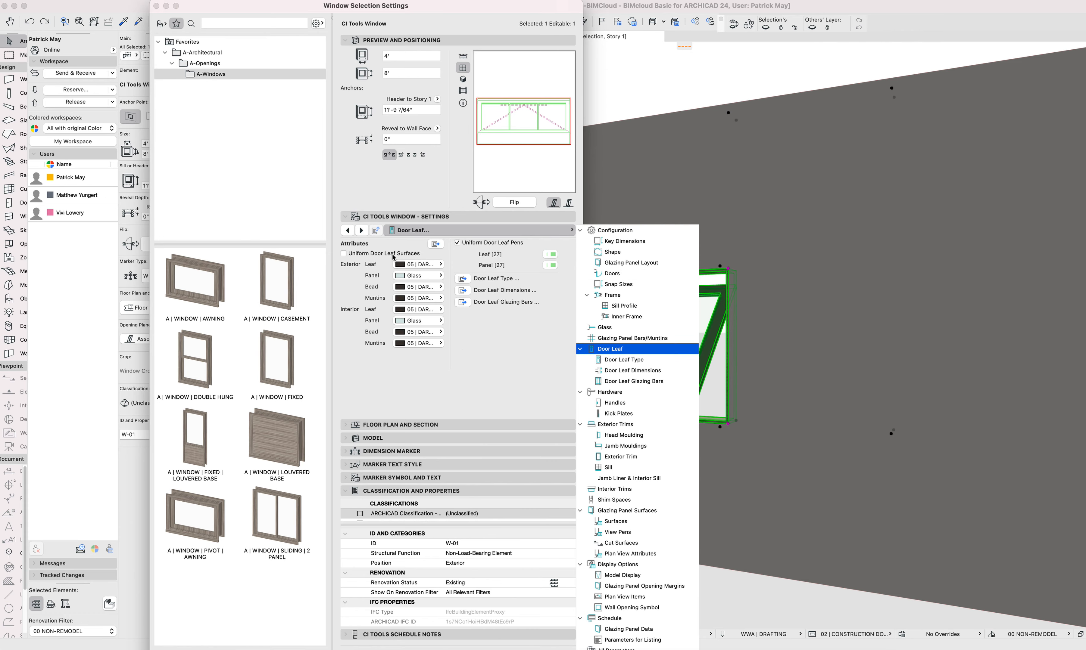
{"action": "left_click", "coordinate": [626, 370]}
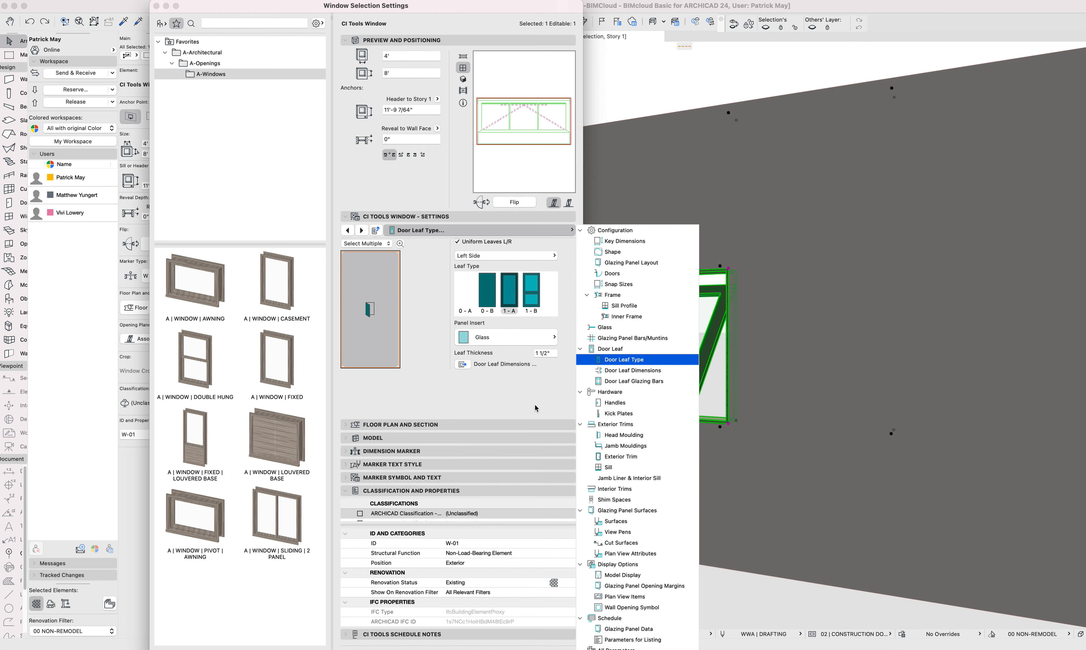
{"action": "left_click", "coordinate": [619, 425]}
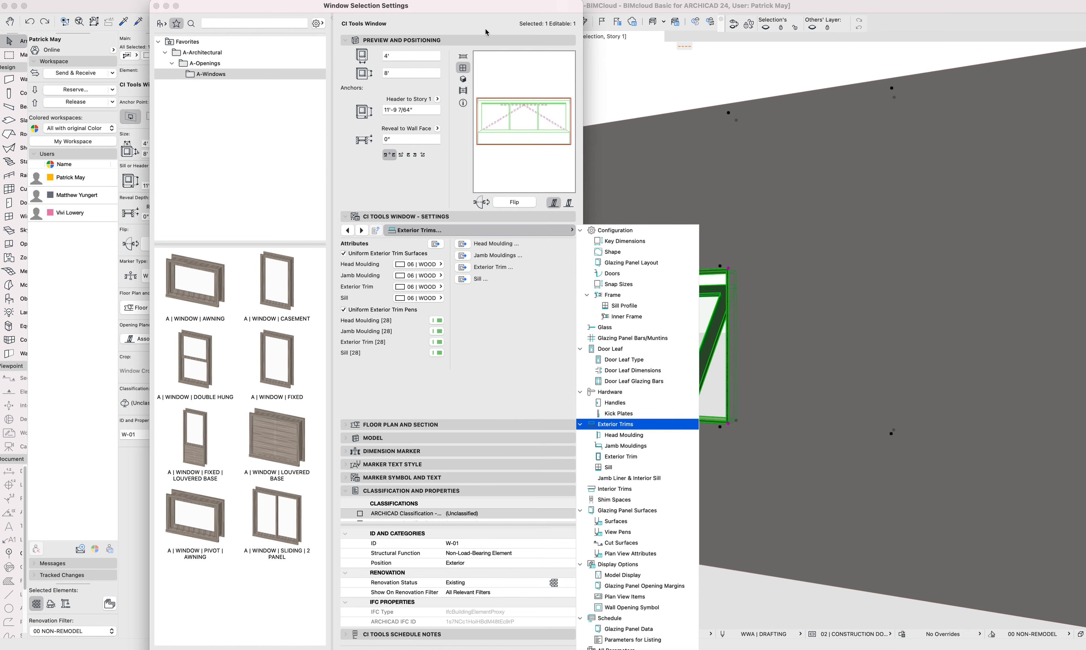
Step: Open window W-01's full parameter list and look through it for the Rotate Window setting under Extra Parameters
{"action": "mouse_move", "coordinate": [493, 9]}
{"action": "left_mouse_down"}
{"action": "mouse_move", "coordinate": [494, 96]}
{"action": "mouse_move", "coordinate": [496, 14]}
{"action": "left_mouse_up"}
{"action": "left_click", "coordinate": [500, 203]}
{"action": "scroll", "coordinate": [619, 573], "scroll_direction": "down", "scroll_amount": 5}
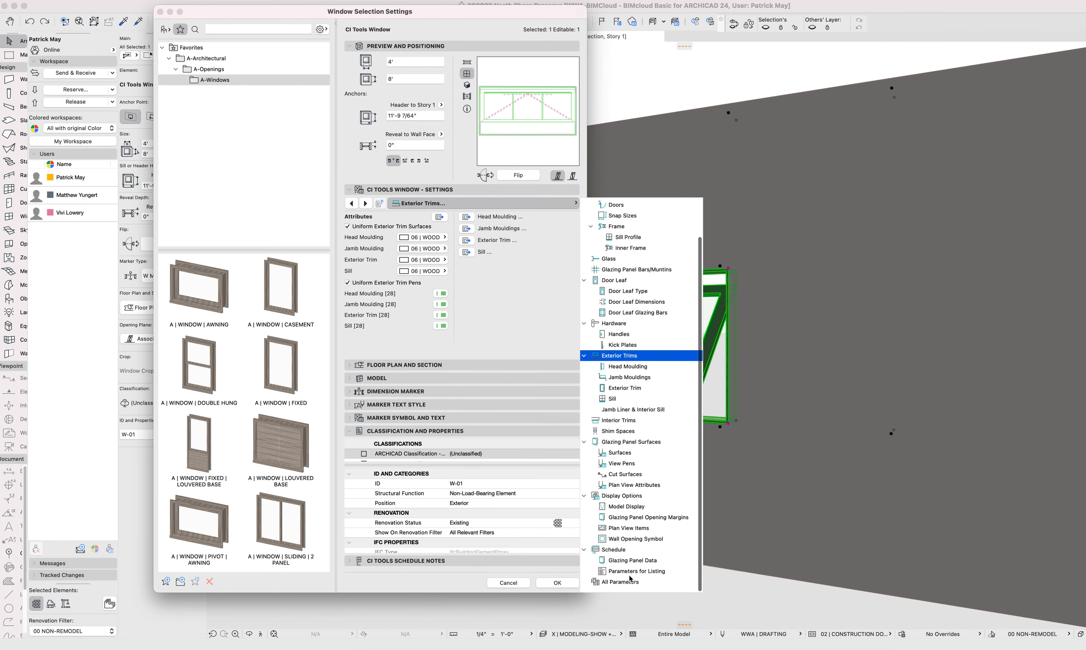
{"action": "left_click", "coordinate": [618, 588]}
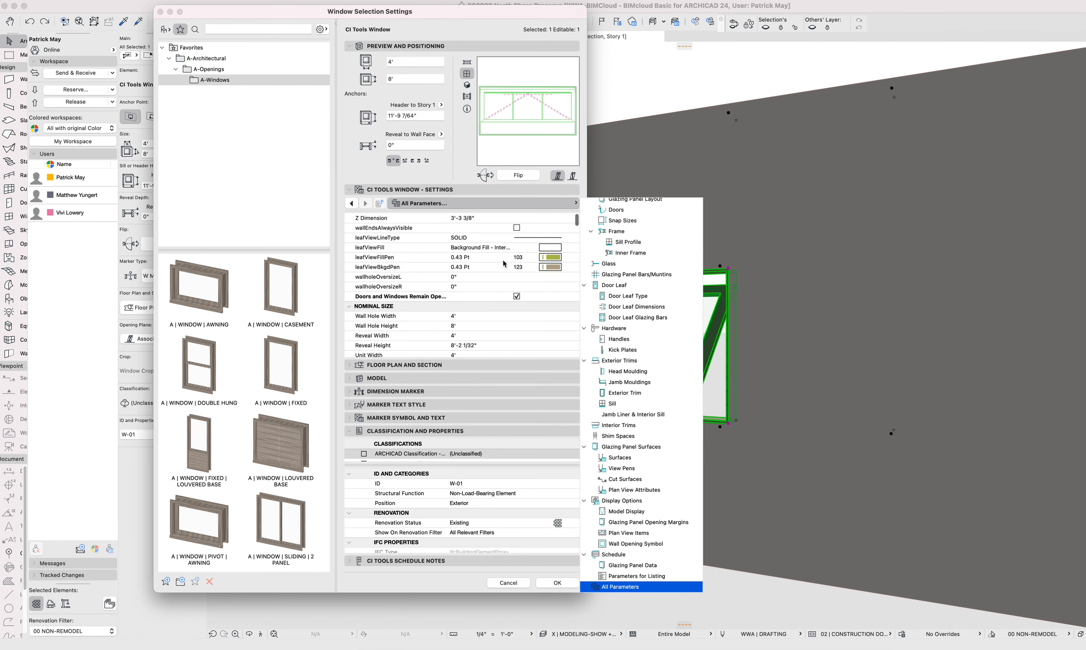
{"action": "scroll", "coordinate": [477, 290], "scroll_direction": "down", "scroll_amount": 10}
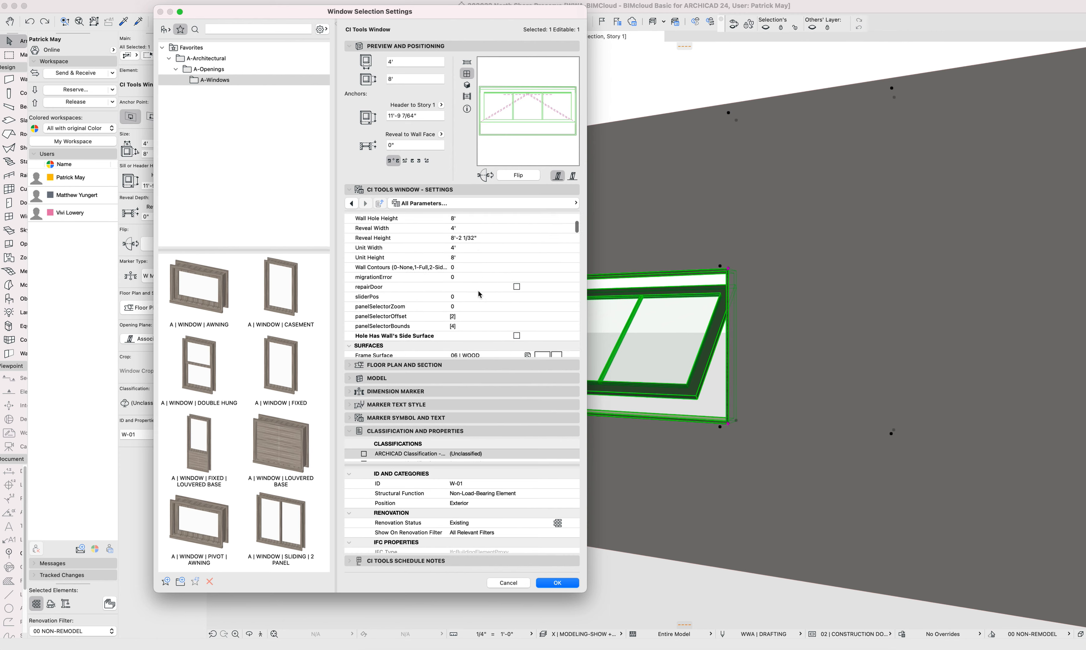
{"action": "scroll", "coordinate": [481, 298], "scroll_direction": "down", "scroll_amount": 10}
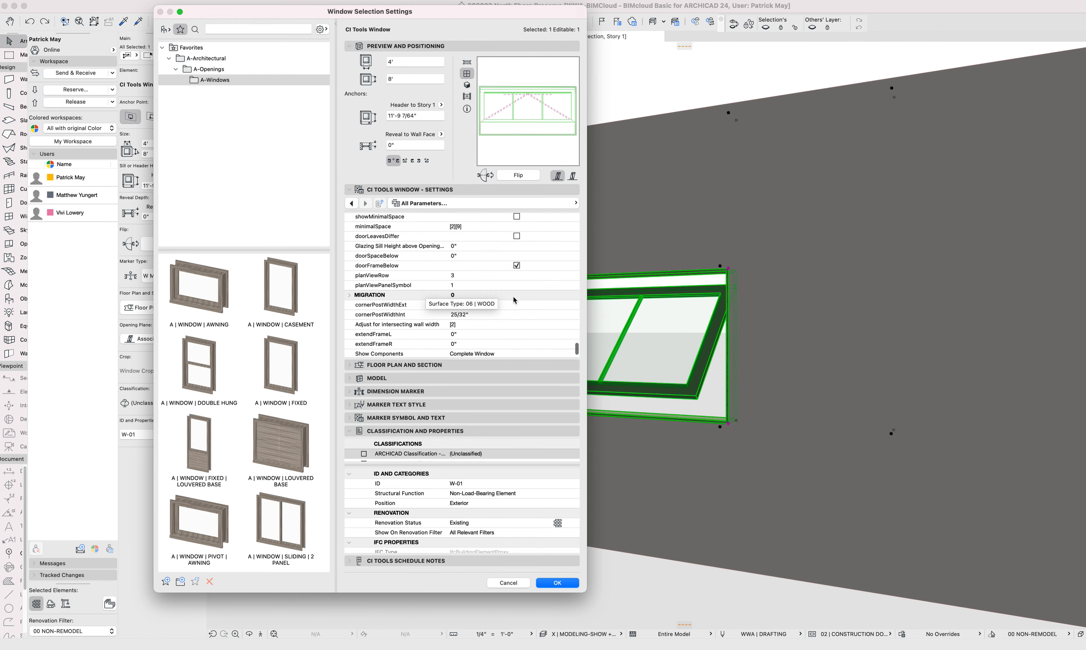
{"action": "scroll", "coordinate": [519, 302], "scroll_direction": "up", "scroll_amount": 8}
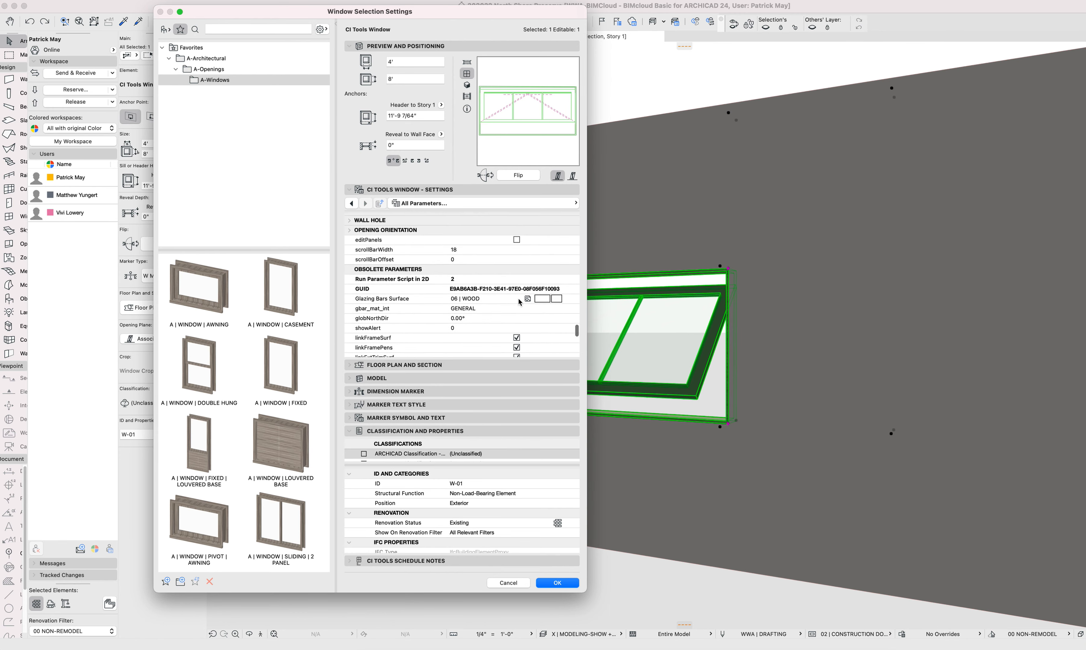
{"action": "scroll", "coordinate": [387, 277], "scroll_direction": "up", "scroll_amount": 6}
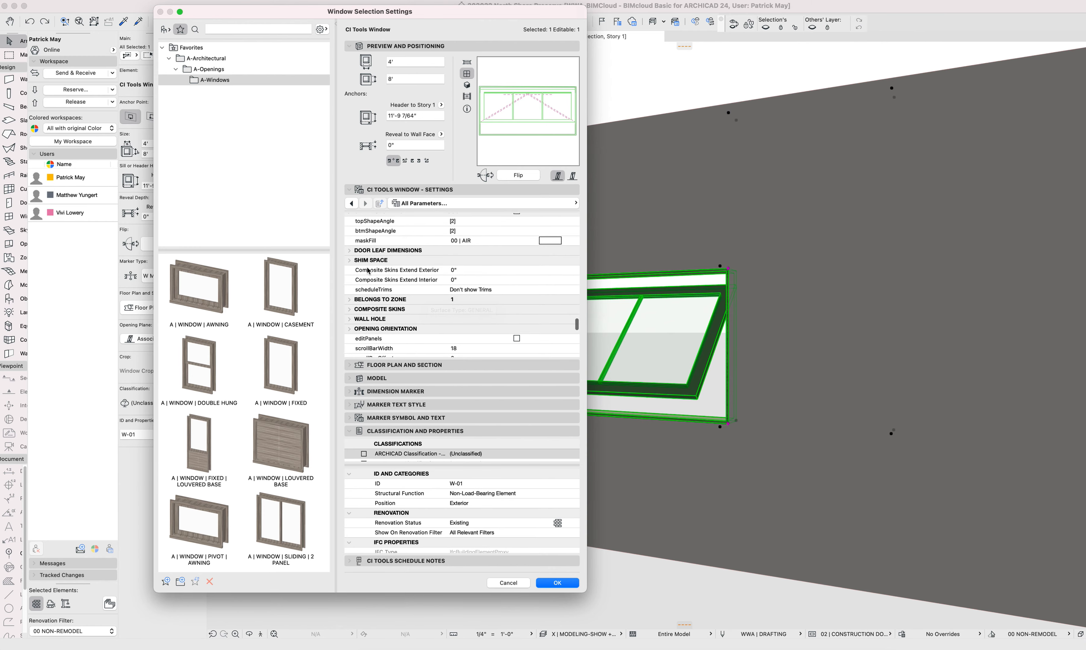
{"action": "scroll", "coordinate": [409, 287], "scroll_direction": "up", "scroll_amount": 5}
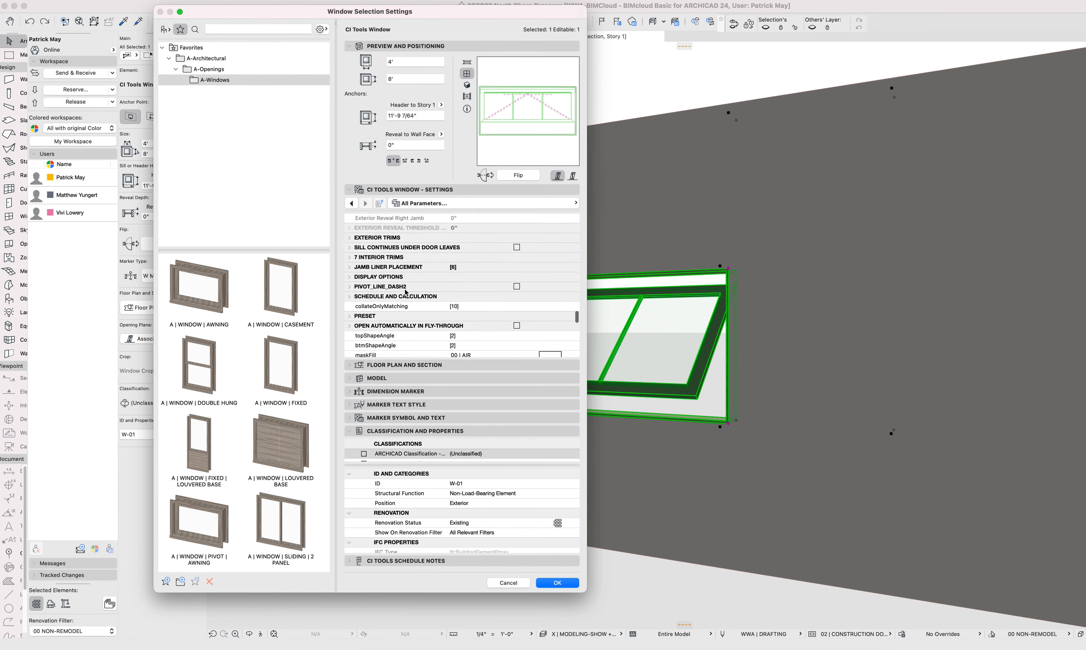
{"action": "scroll", "coordinate": [406, 293], "scroll_direction": "up", "scroll_amount": 6}
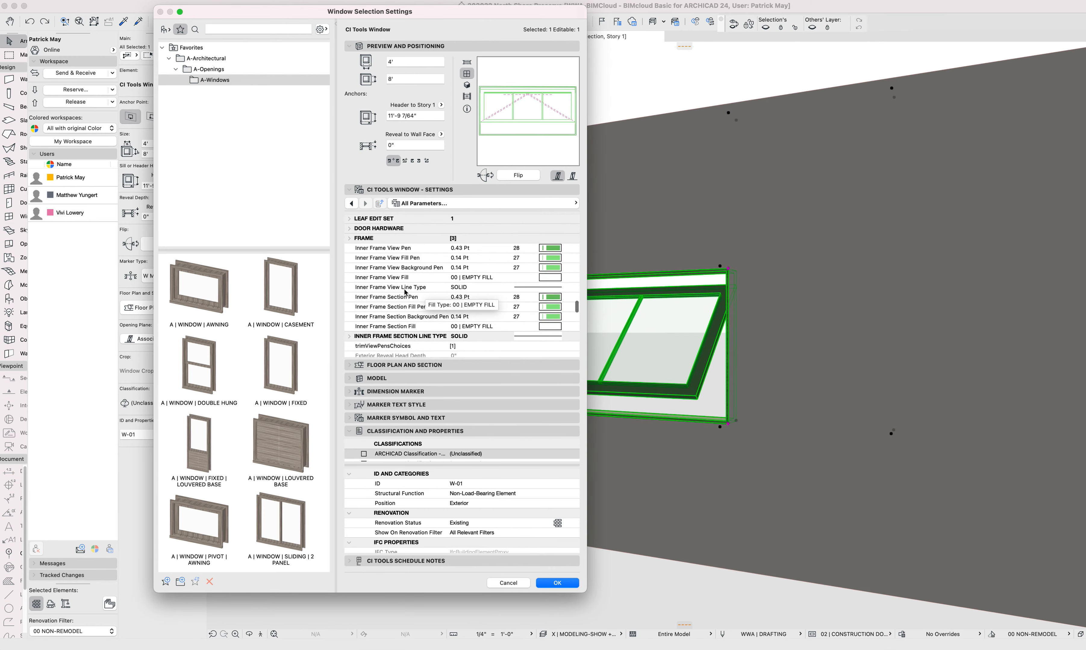
{"action": "scroll", "coordinate": [404, 293], "scroll_direction": "up", "scroll_amount": 3}
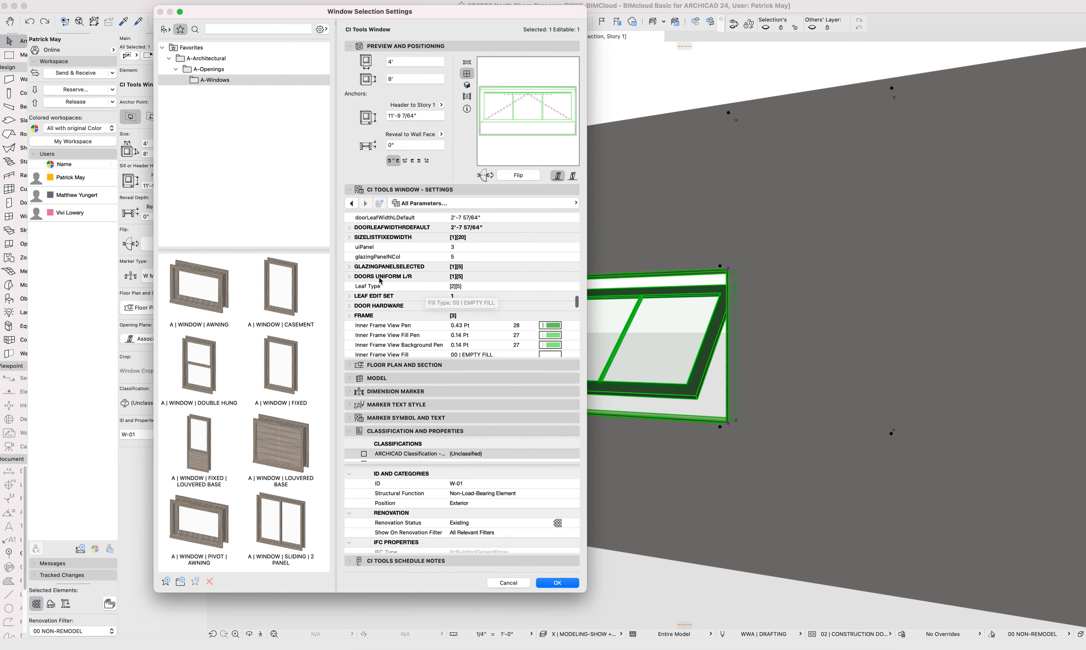
{"action": "scroll", "coordinate": [436, 284], "scroll_direction": "up", "scroll_amount": 8}
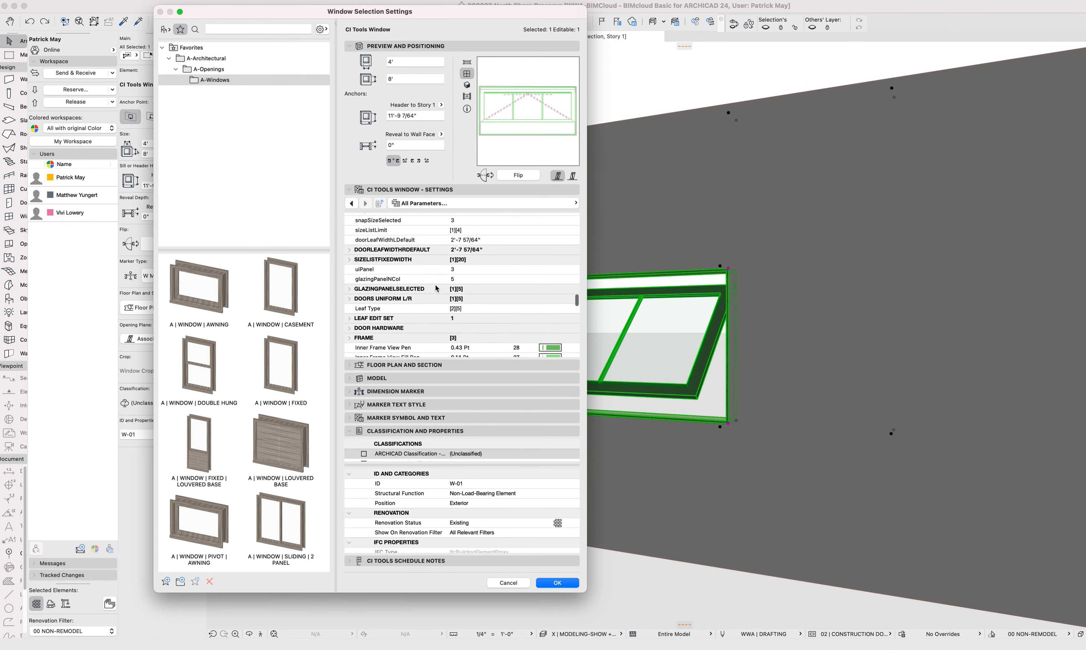
{"action": "scroll", "coordinate": [435, 286], "scroll_direction": "up", "scroll_amount": 10}
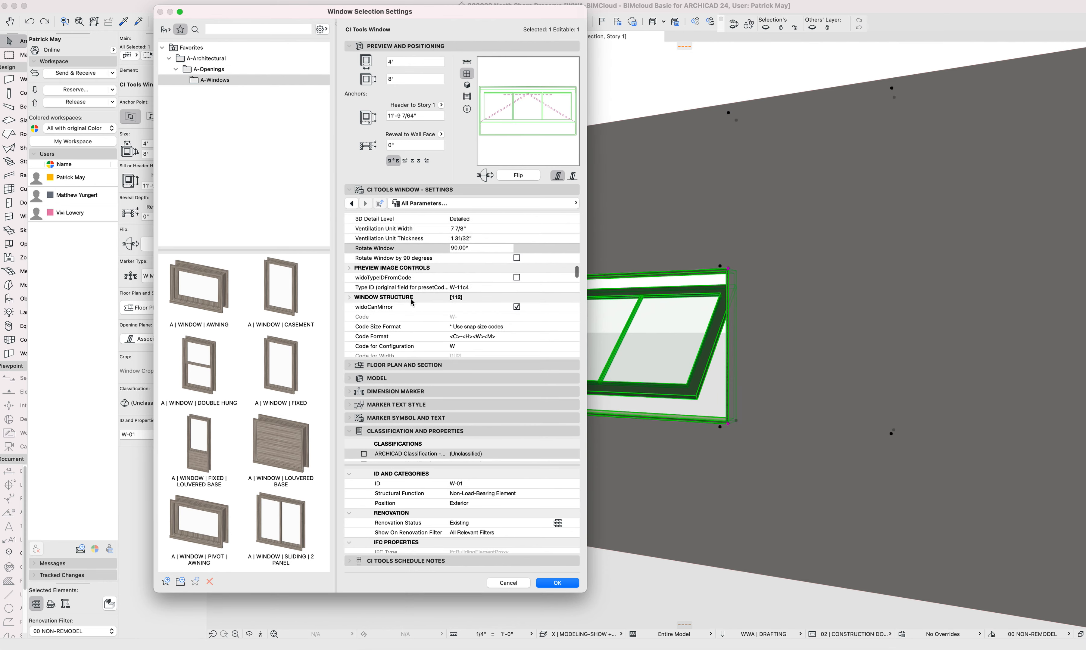
{"action": "scroll", "coordinate": [404, 288], "scroll_direction": "up", "scroll_amount": 2}
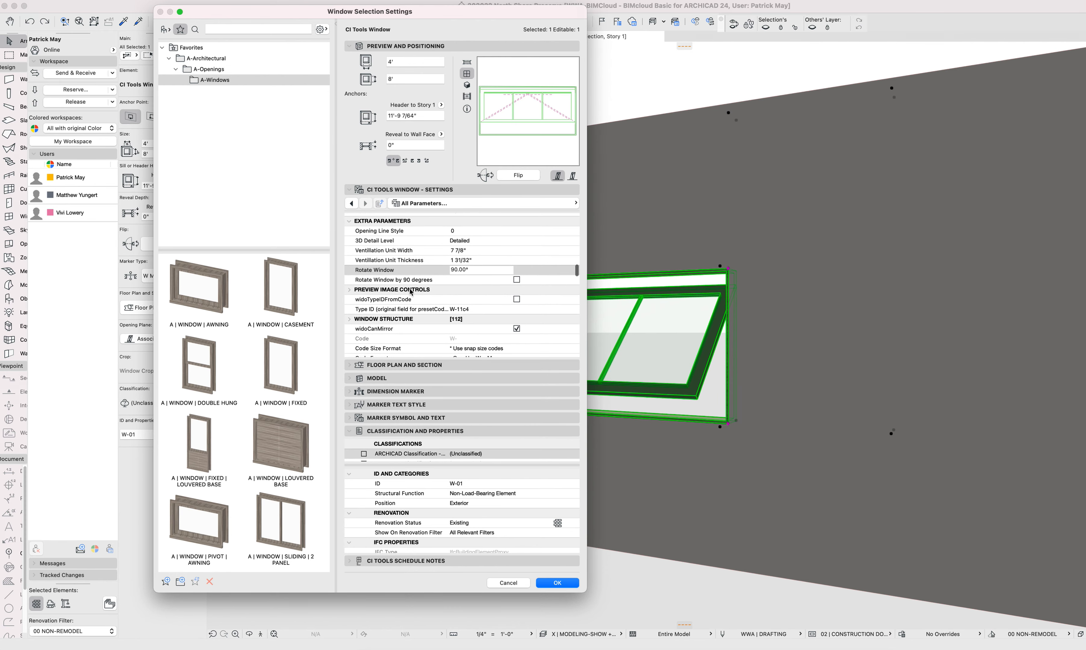
Step: Try a Rotate Window angle of 45° in the Extra Parameters, and set it back to 90°
{"action": "left_click", "coordinate": [385, 223]}
{"action": "left_click", "coordinate": [467, 270]}
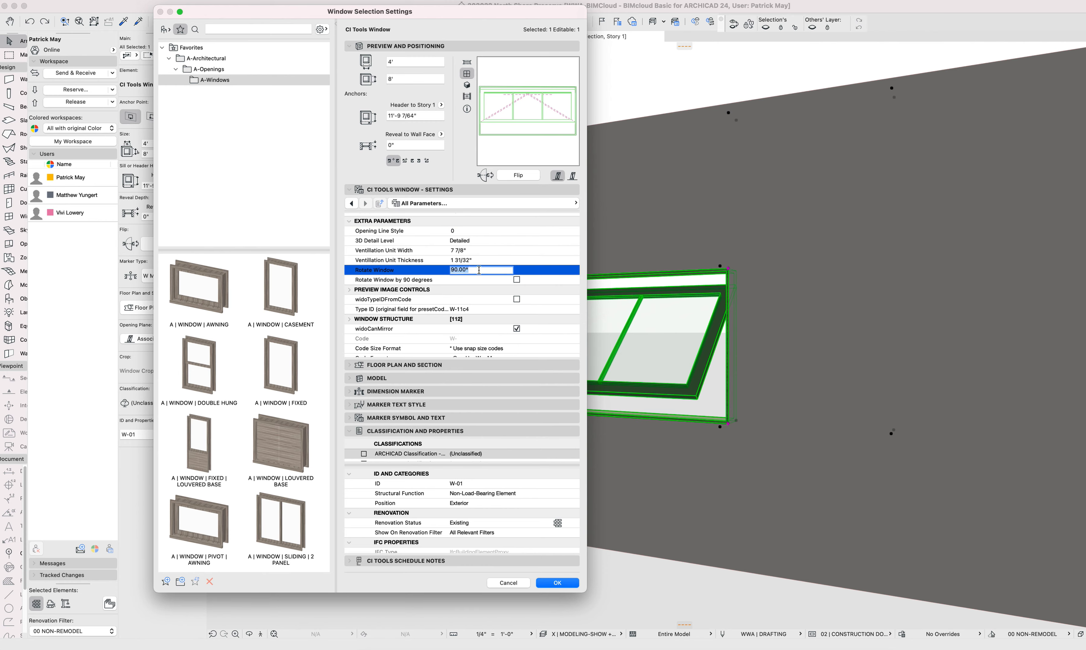
{"action": "type", "text": "45"}
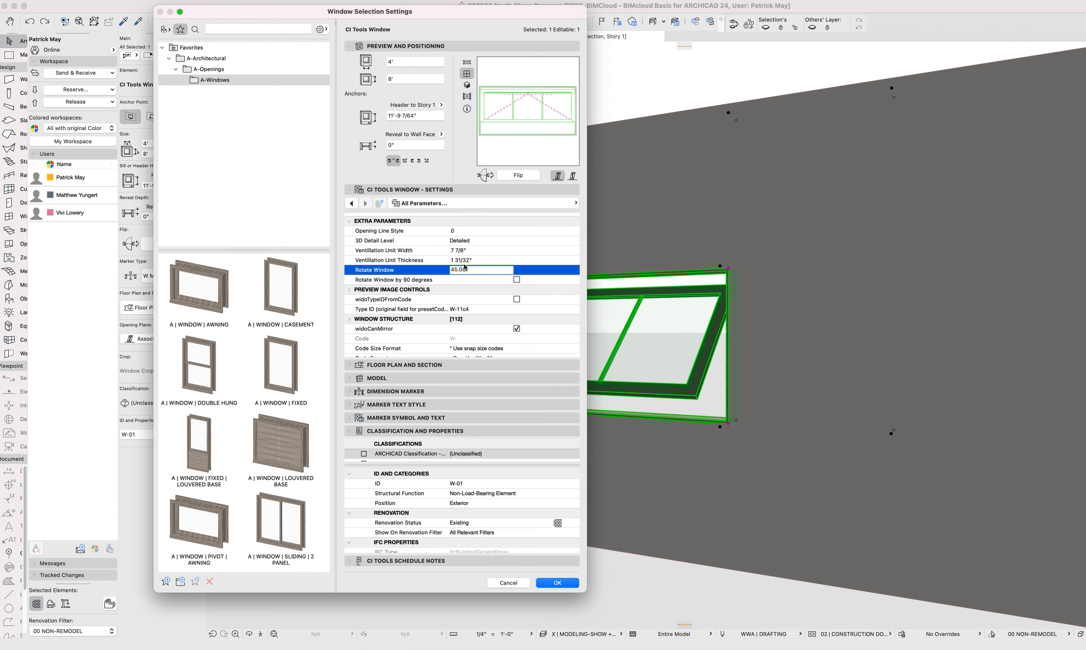
{"action": "key", "text": "Return"}
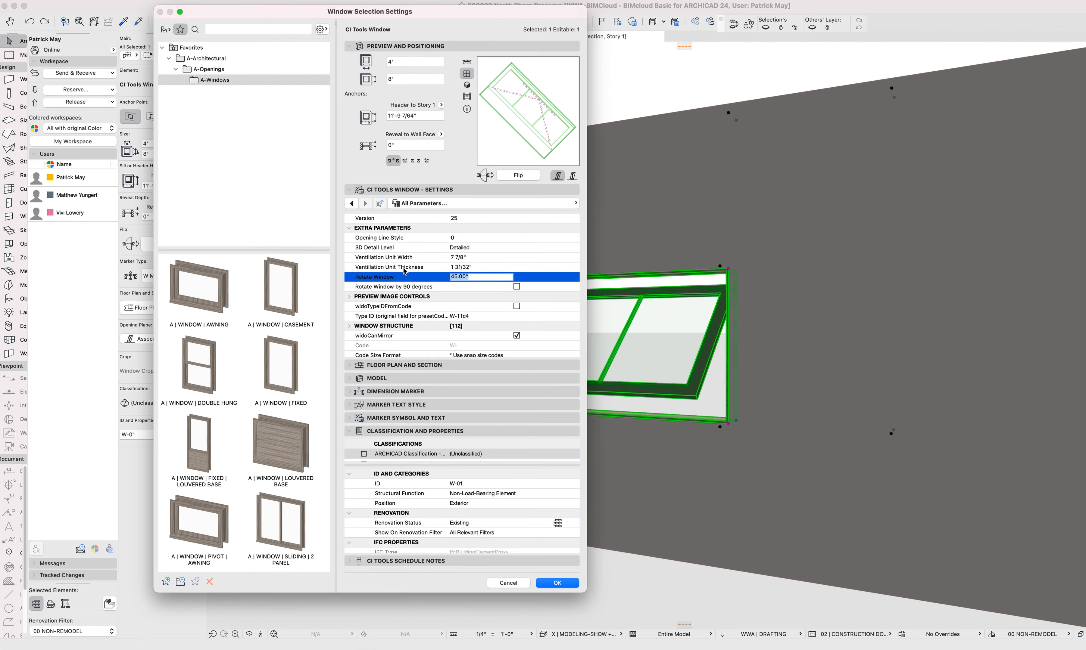
{"action": "type", "text": "90"}
{"action": "key", "text": "Return"}
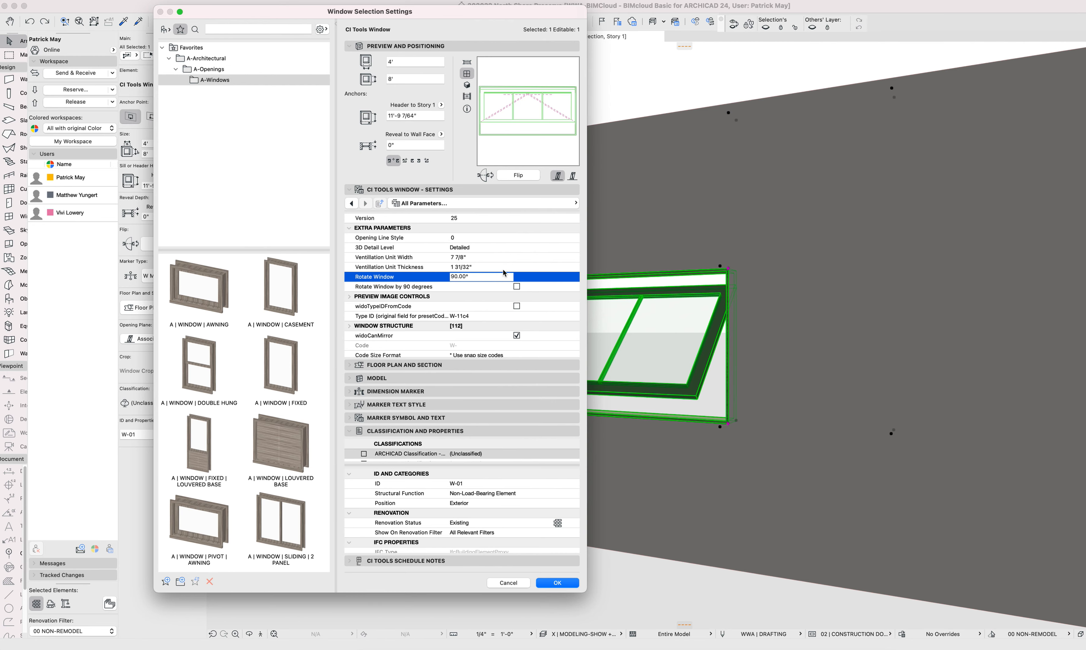
{"action": "left_click", "coordinate": [484, 278]}
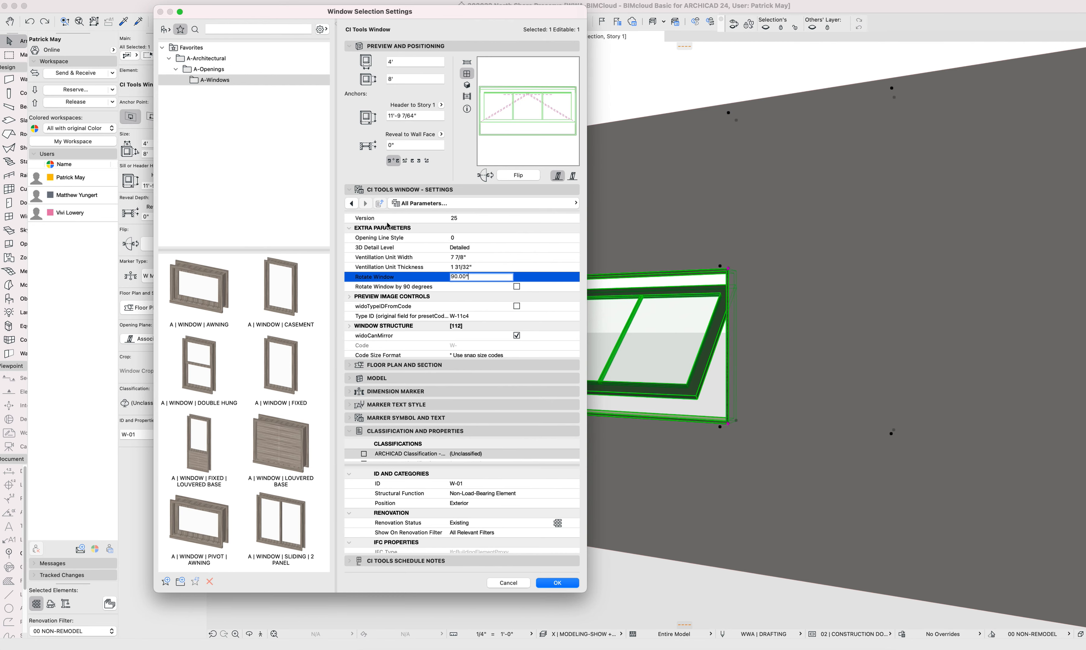
Step: Return to the Glazing Panel Layout settings, review the available panel types and keep Door
{"action": "left_click", "coordinate": [444, 206]}
{"action": "scroll", "coordinate": [633, 239], "scroll_direction": "up", "scroll_amount": 3}
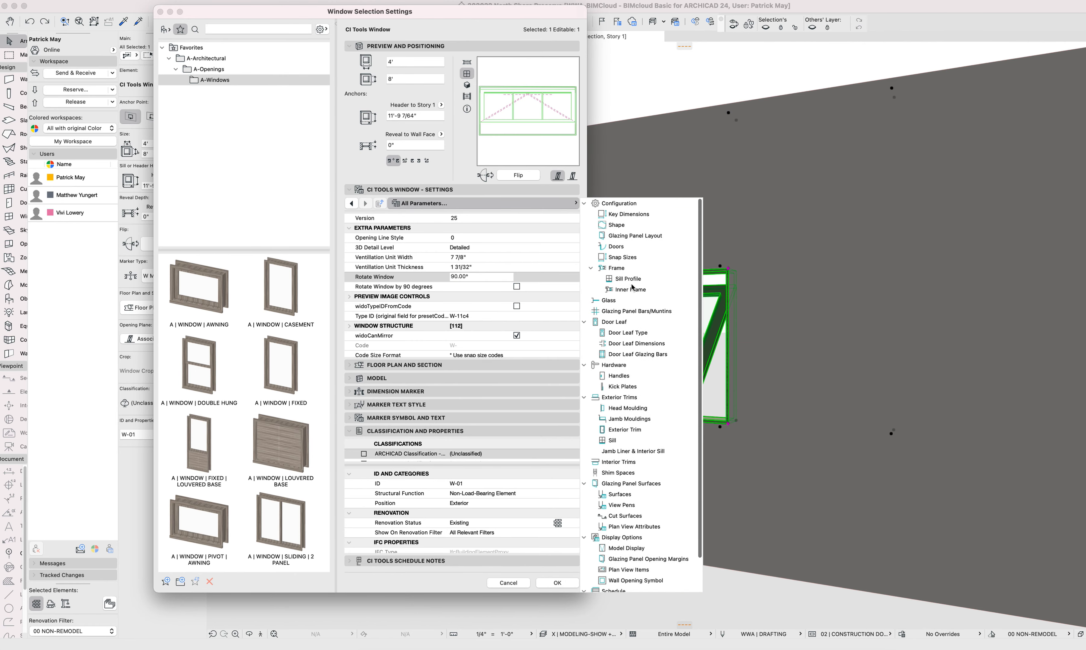
{"action": "left_click", "coordinate": [619, 238]}
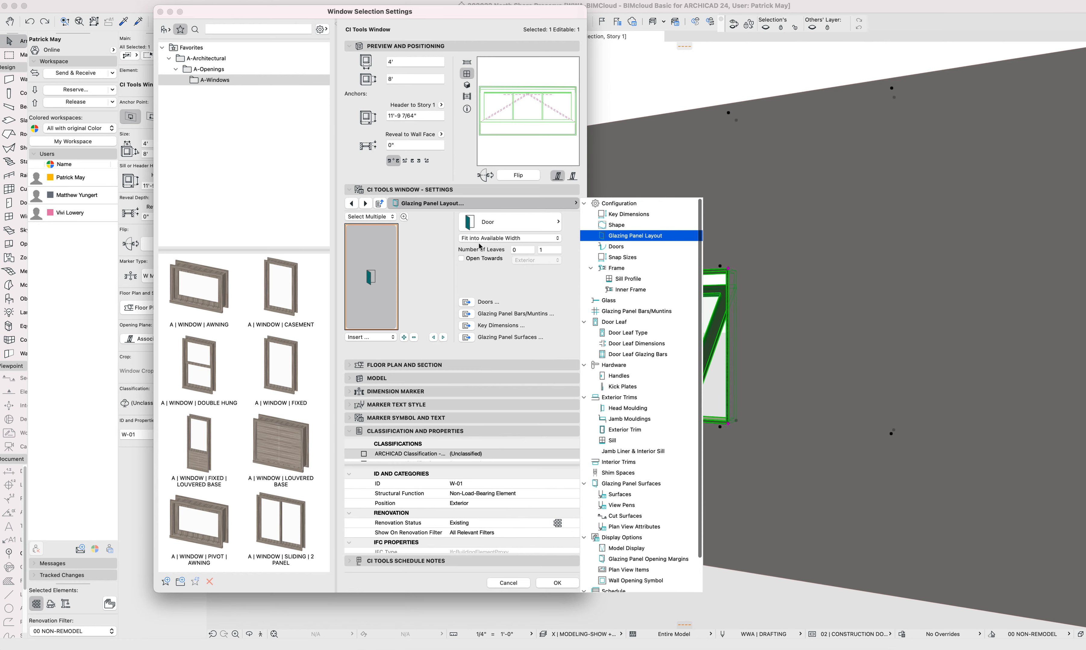
{"action": "left_click", "coordinate": [487, 227]}
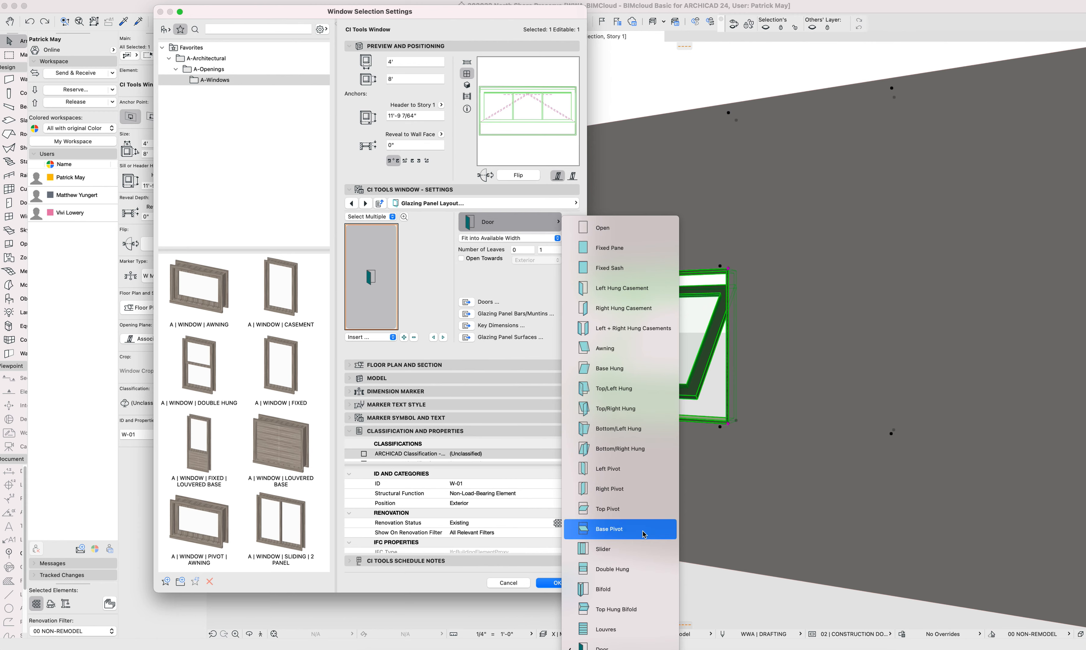
{"action": "scroll", "coordinate": [640, 514], "scroll_direction": "down", "scroll_amount": 2}
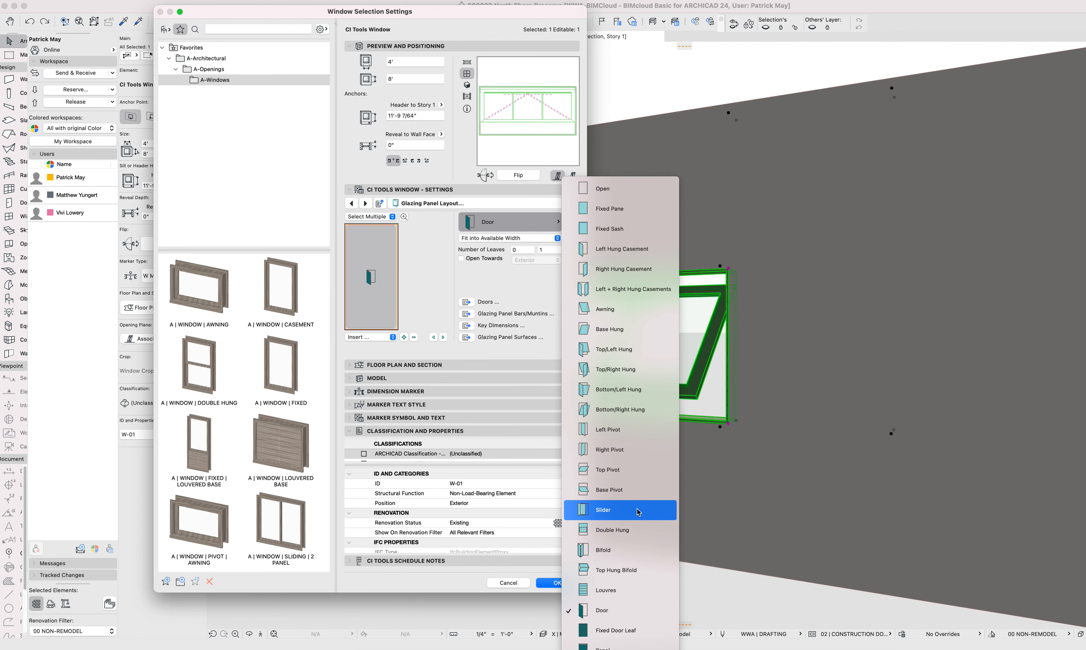
{"action": "left_click", "coordinate": [612, 612]}
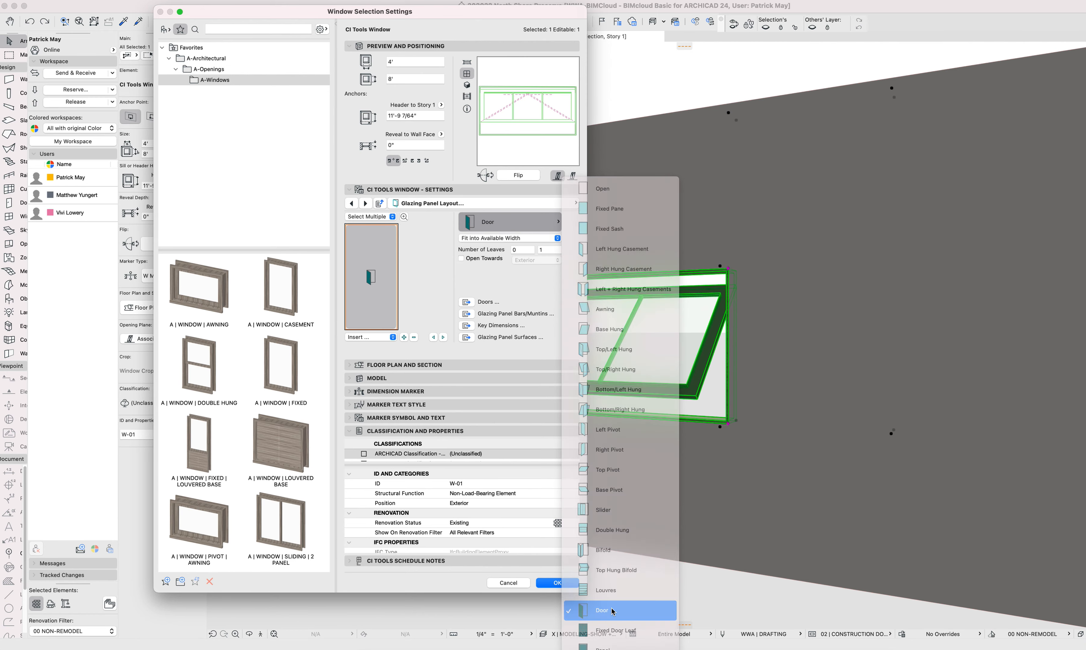
Step: Review distance A of the single-swing leaf in the window's Doors settings
{"action": "left_click", "coordinate": [498, 209]}
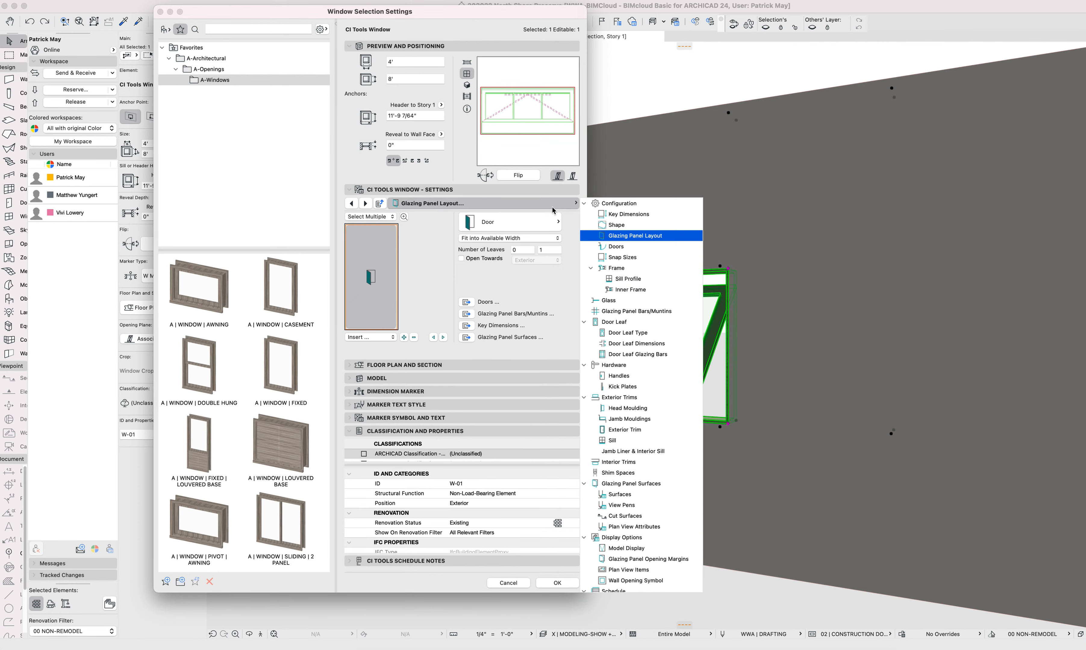
{"action": "left_click", "coordinate": [616, 247]}
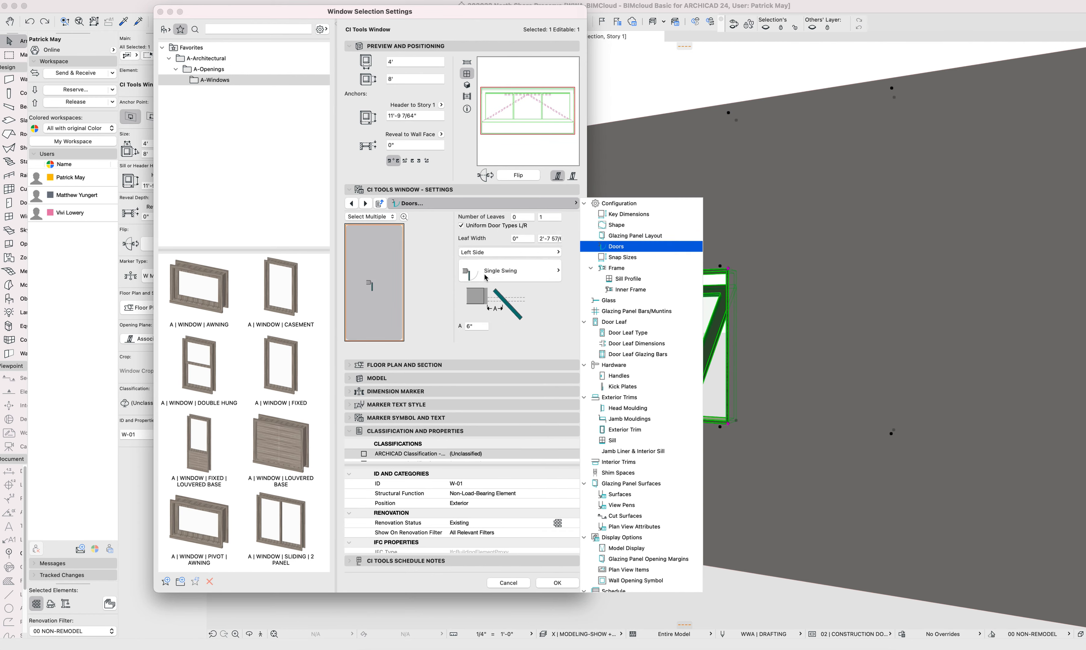
{"action": "left_click", "coordinate": [477, 327]}
{"action": "left_click", "coordinate": [476, 326]}
Step: Recheck the Rotate Window angle in the full parameter list and accept the window settings
{"action": "left_click", "coordinate": [466, 203]}
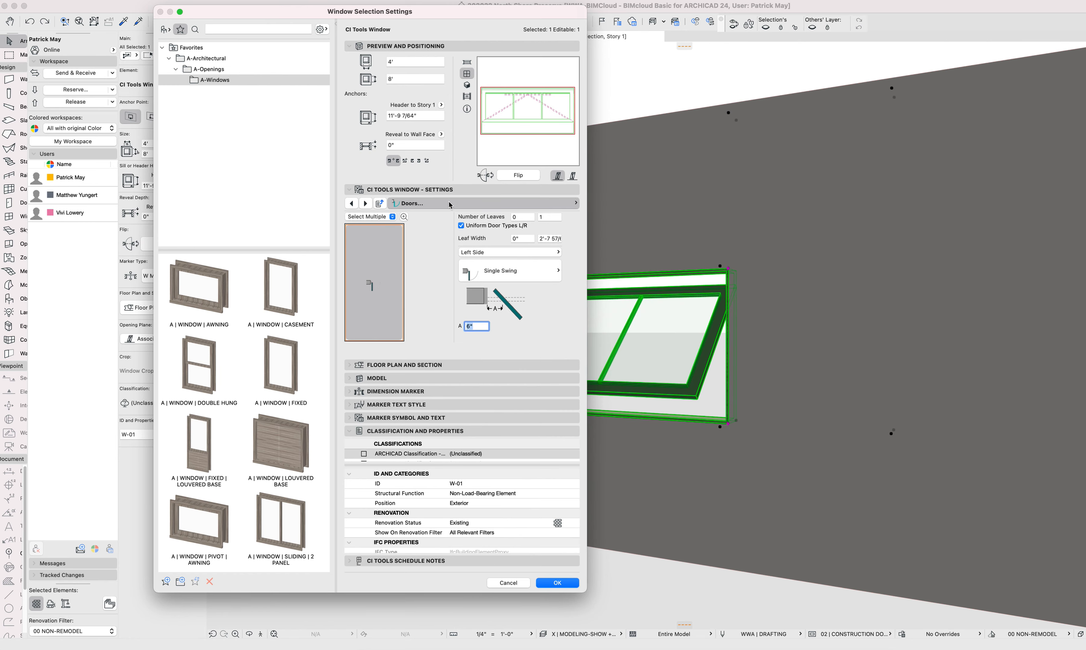
{"action": "scroll", "coordinate": [619, 572], "scroll_direction": "down", "scroll_amount": 5}
{"action": "left_click", "coordinate": [619, 588]}
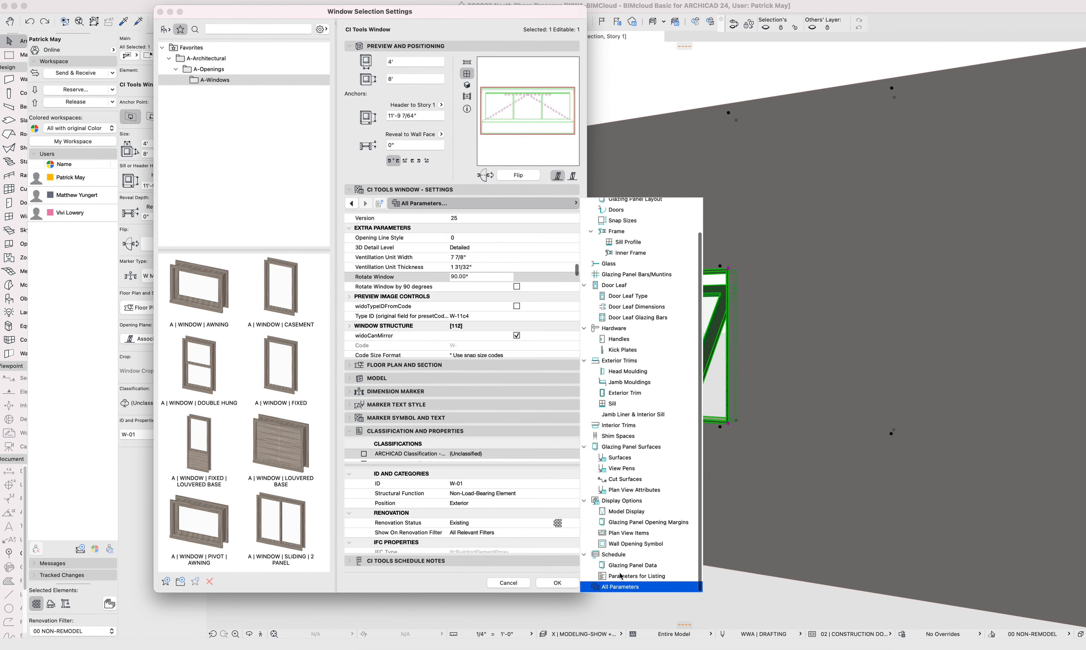
{"action": "left_click", "coordinate": [437, 277]}
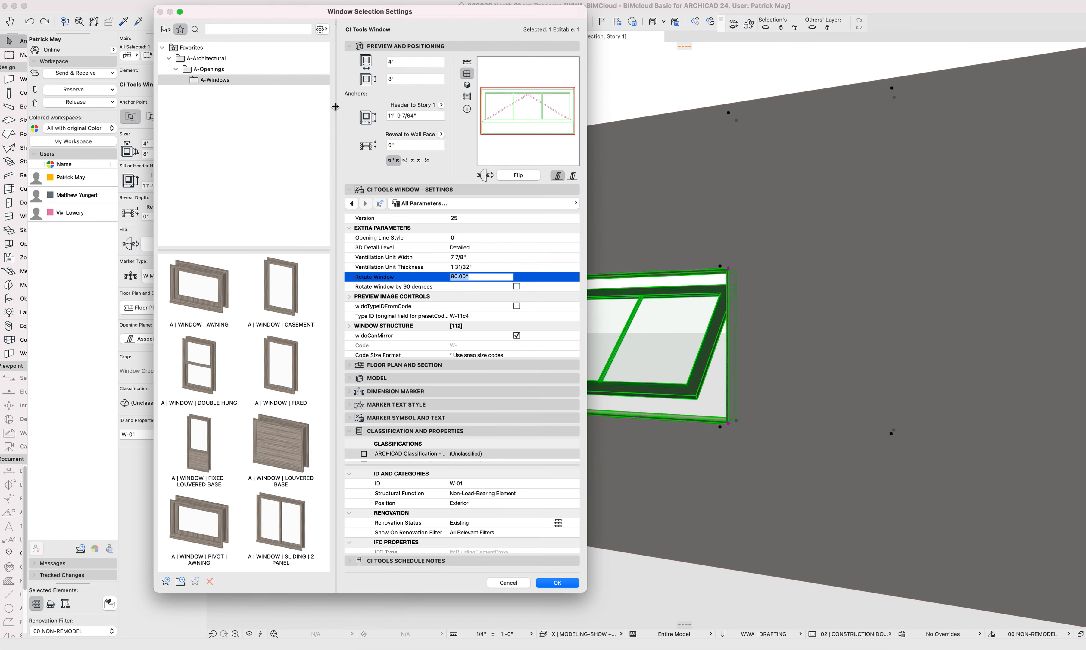
{"action": "key", "text": "Return"}
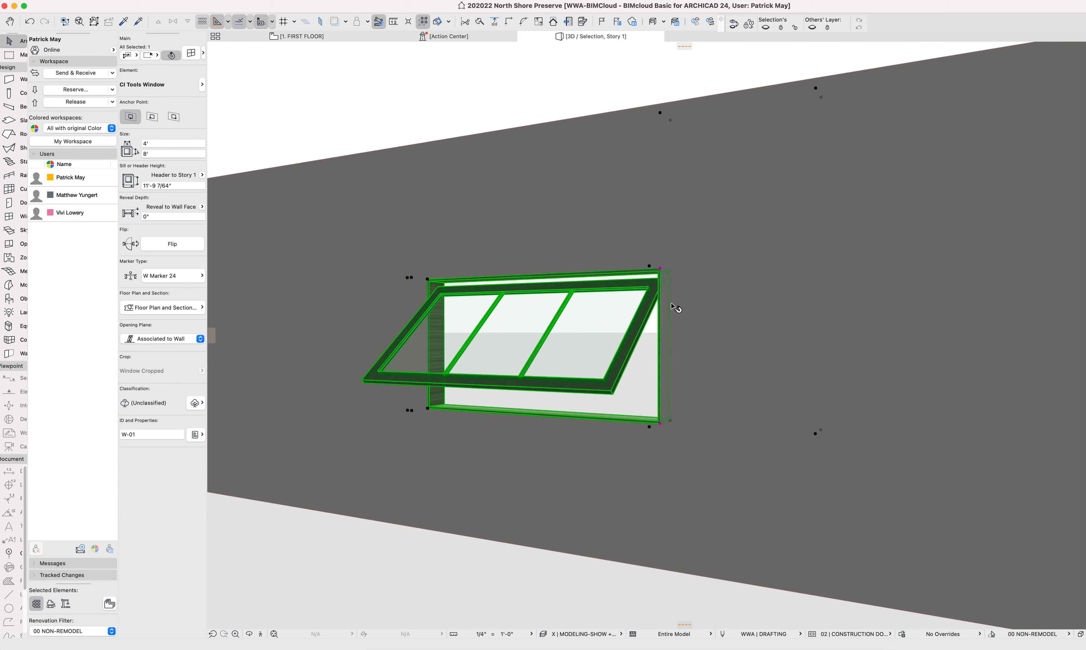
Step: Check window W-01's display in the first floor plan and return to the 3D view
{"action": "key", "text": "F2"}
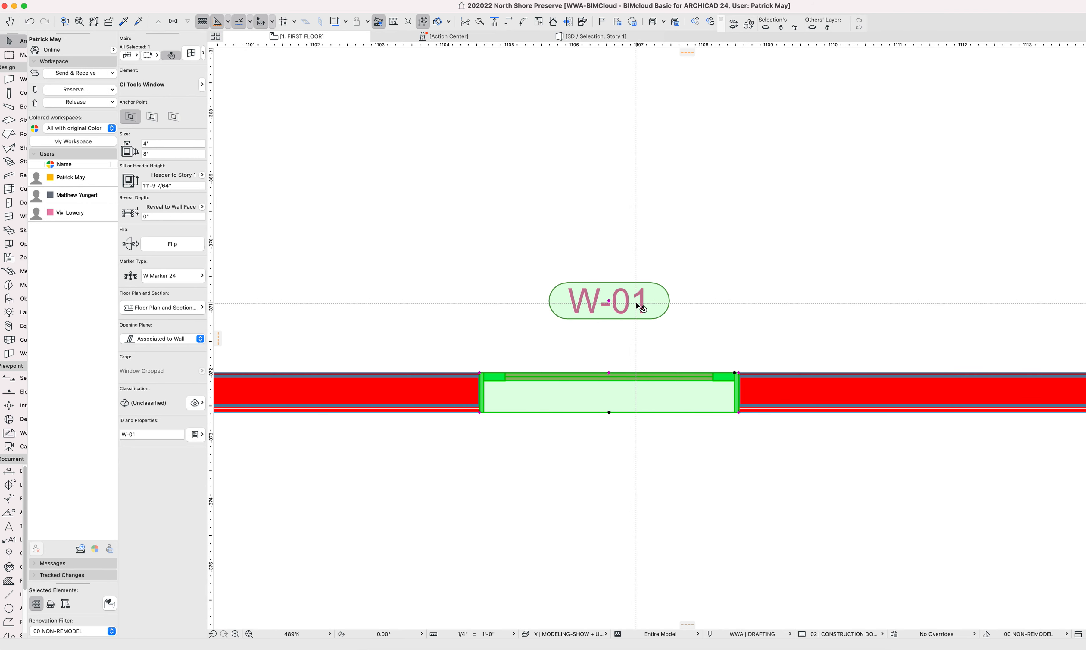
{"action": "middle_click_drag", "start_coordinate": [747, 345], "coordinate": [712, 340]}
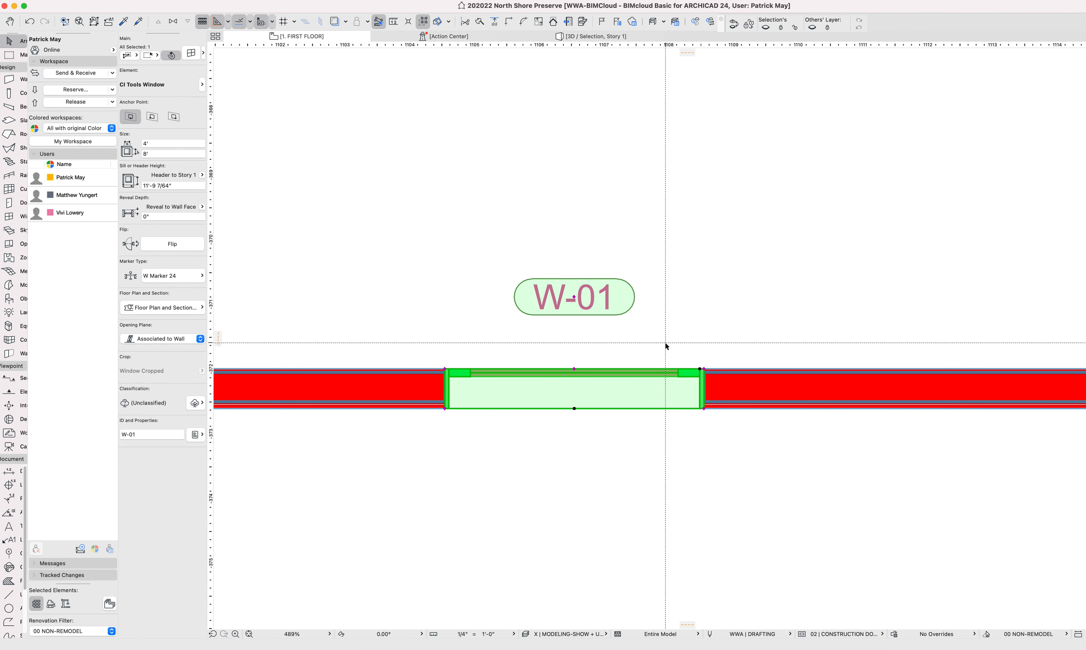
{"action": "key", "text": "F3"}
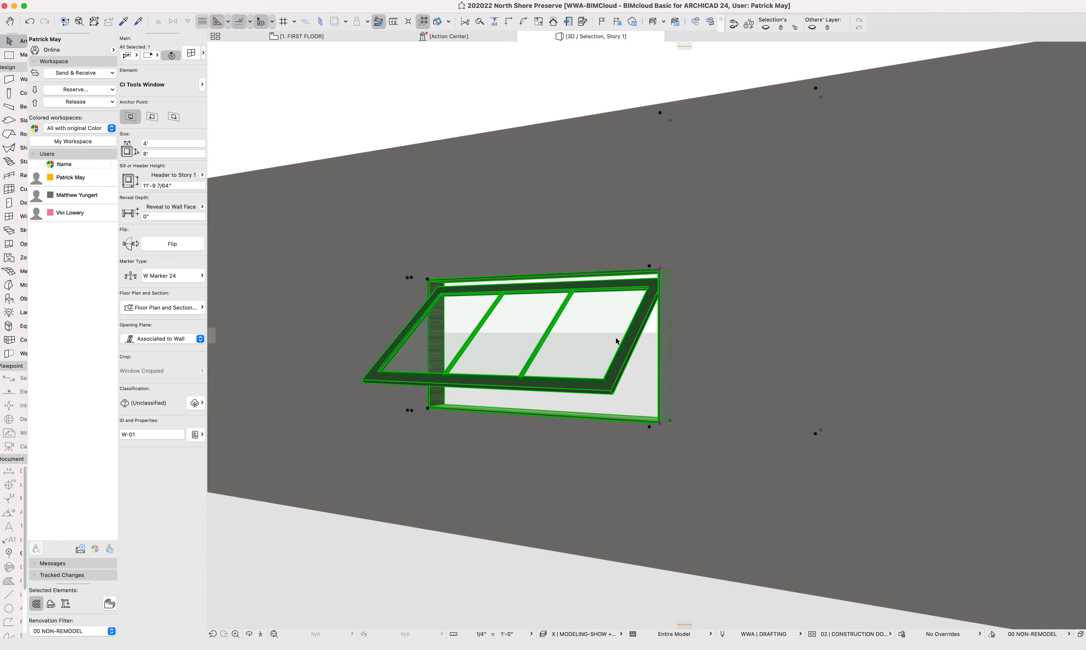